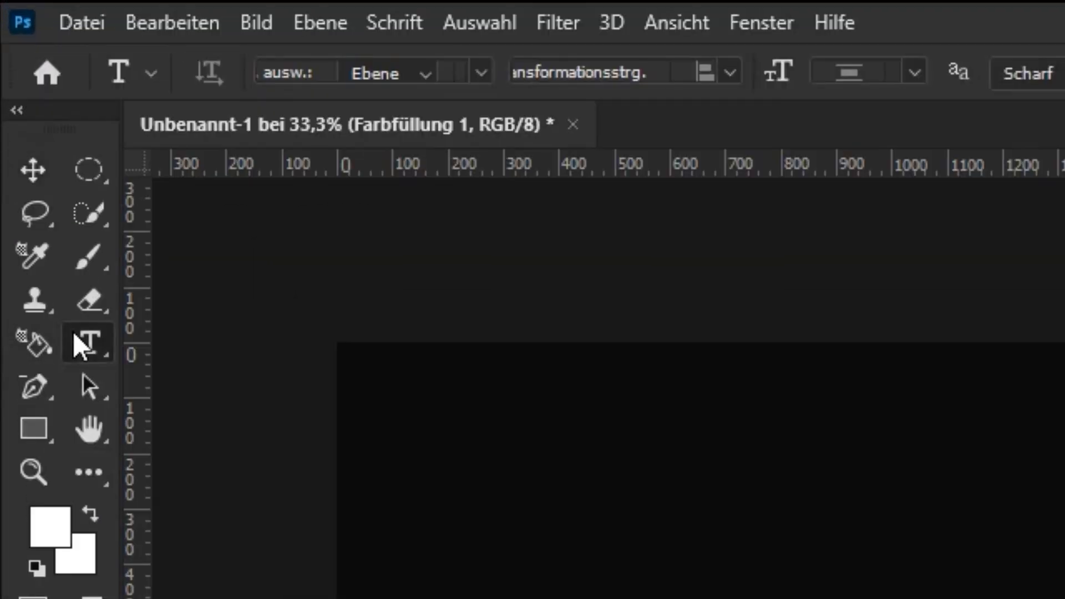
# - Set the Type tool to the Cheetah Kick font at 180 pt
pyautogui.click(86, 339)
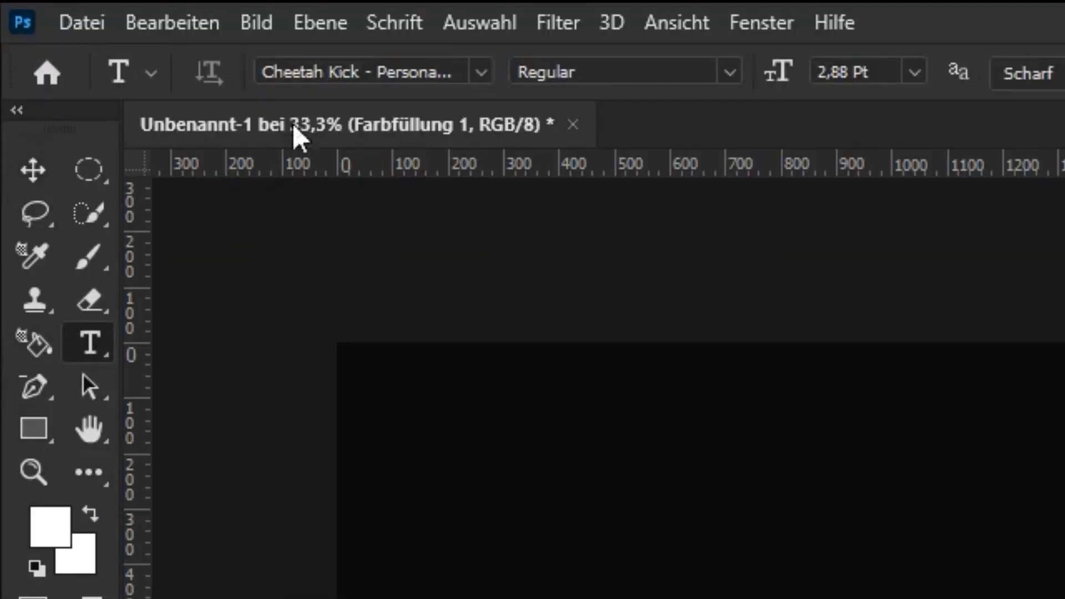
pyautogui.click(475, 73)
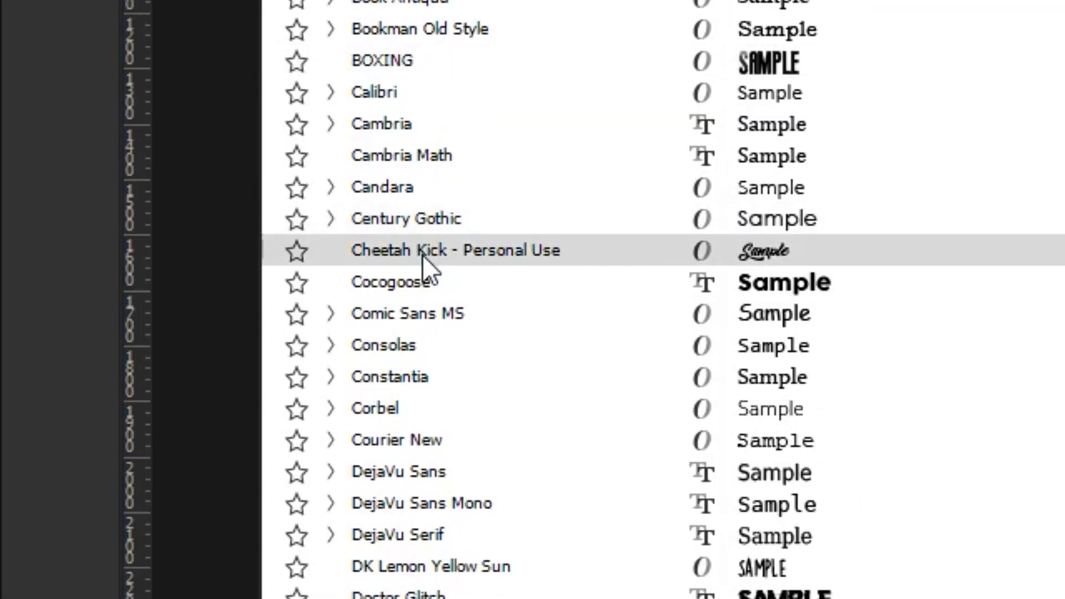
pyautogui.click(421, 255)
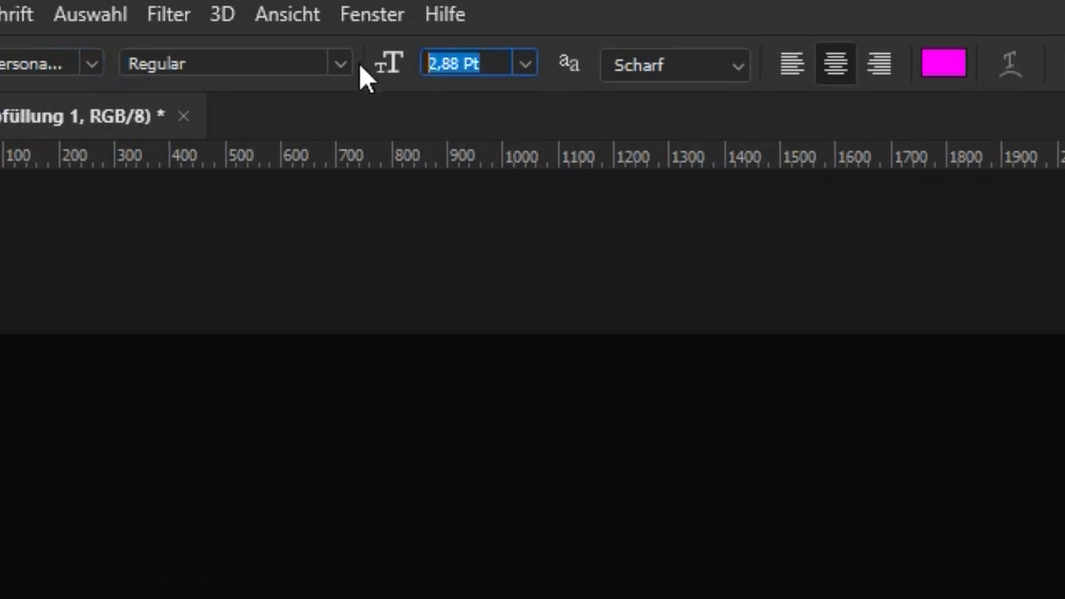
pyautogui.press('BackSpace')
pyautogui.write('180')
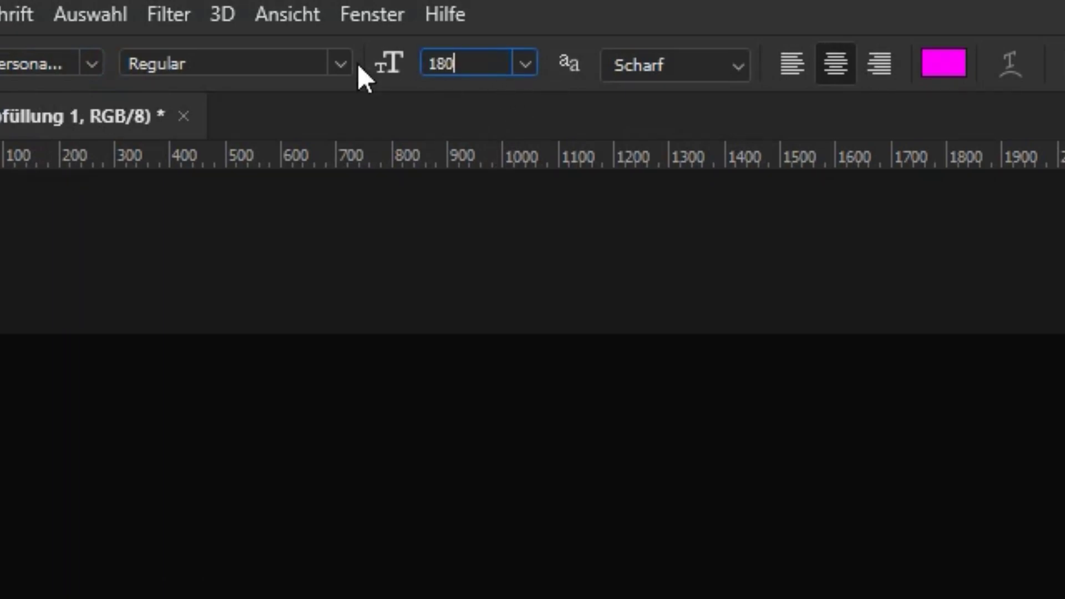
pyautogui.press('Return')
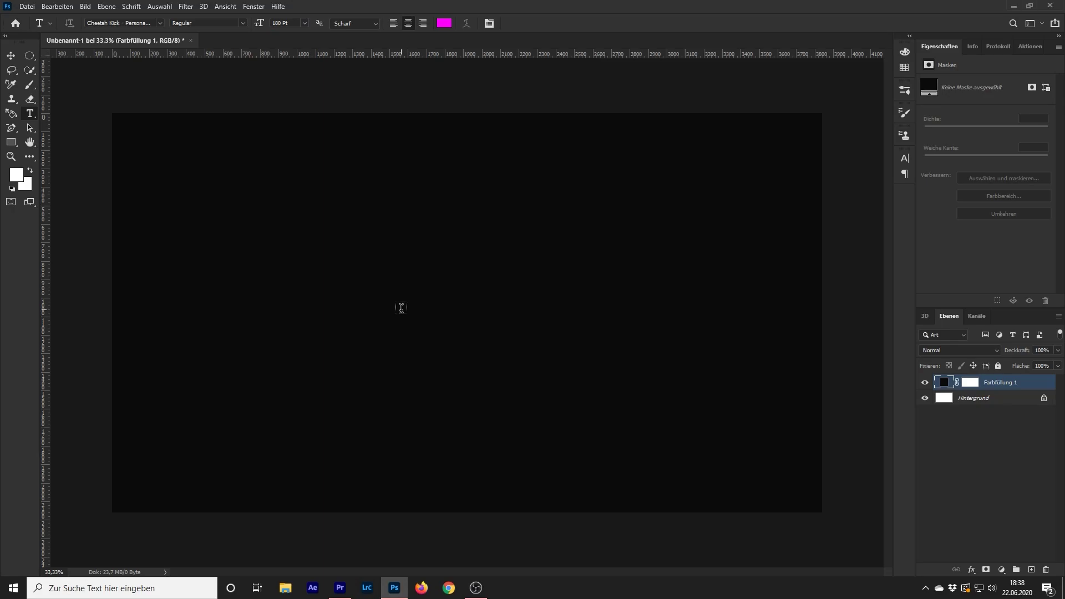
# - Type the word 'neon' as a new text layer near the canvas centre
pyautogui.click(401, 308)
pyautogui.press('BackSpace')
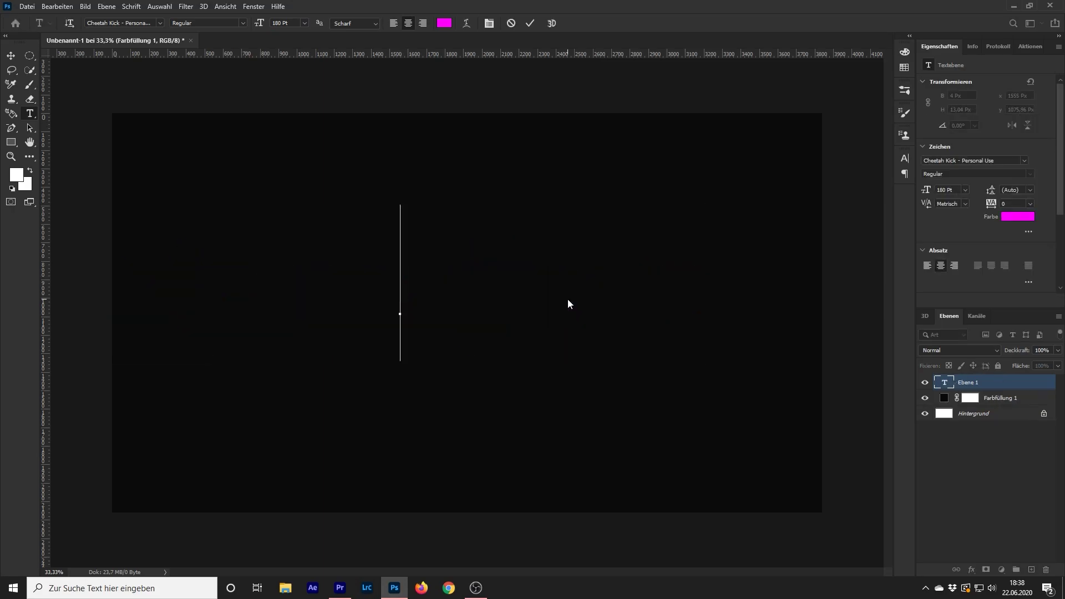
pyautogui.write('neon')
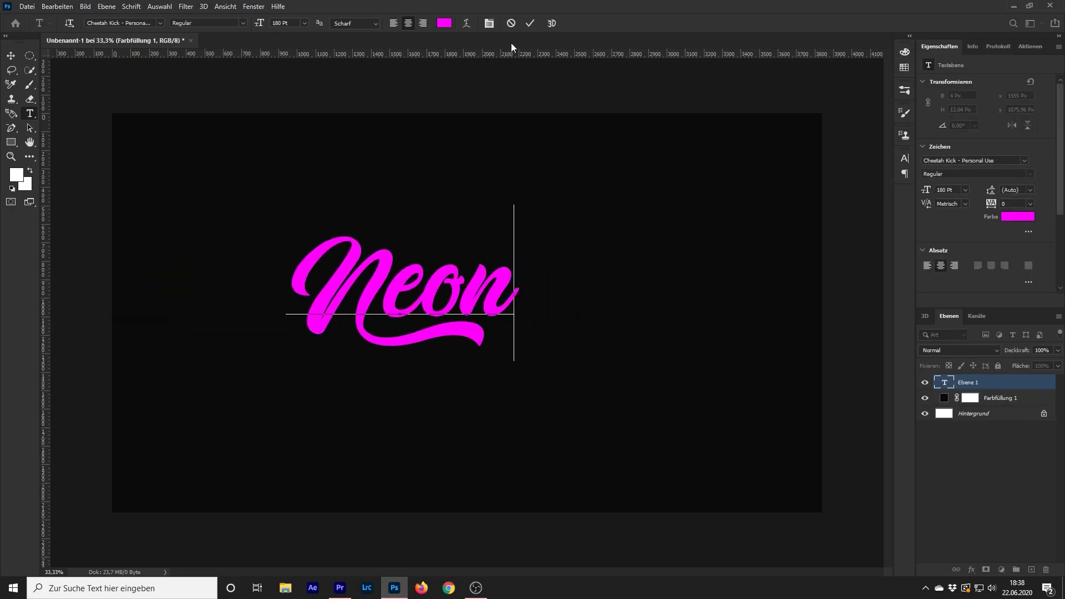
pyautogui.hotkey('ctrl', 'Return')
# - Shift the Neon text to the right and make it blue #004eff
pyautogui.press('v')
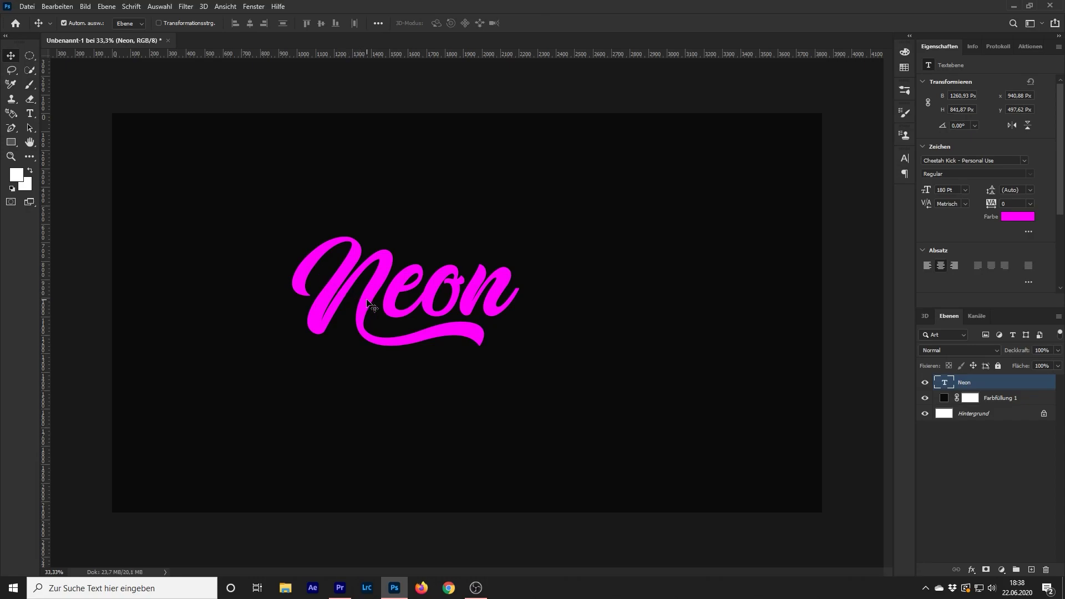
pyautogui.moveTo(371, 306); pyautogui.dragTo(433, 305)
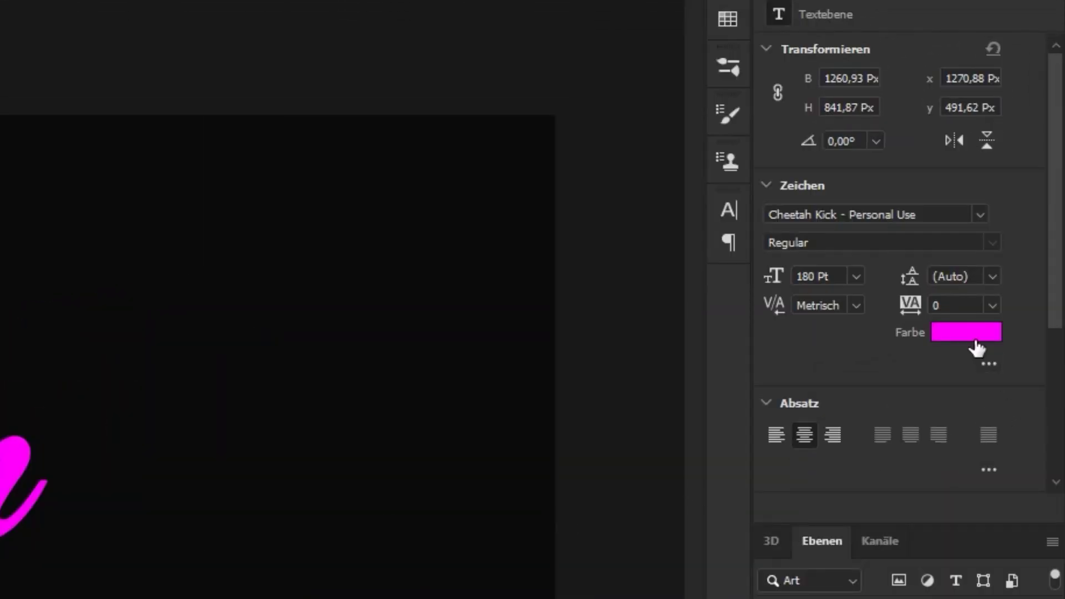
pyautogui.click(976, 347)
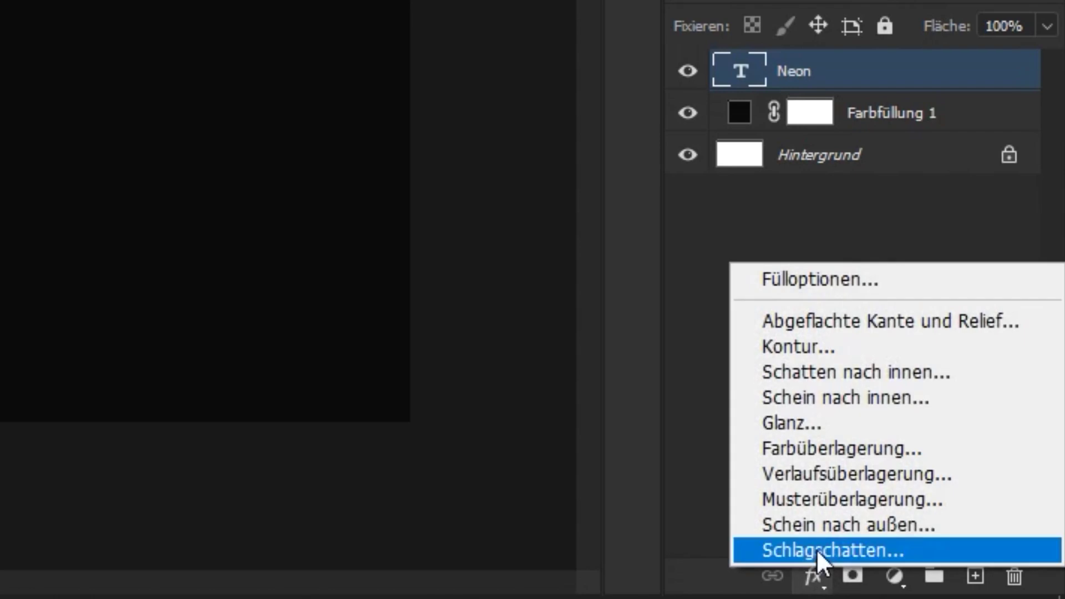
# - Add a pale light-blue inner glow to the Neon text layer
pyautogui.click(822, 279)
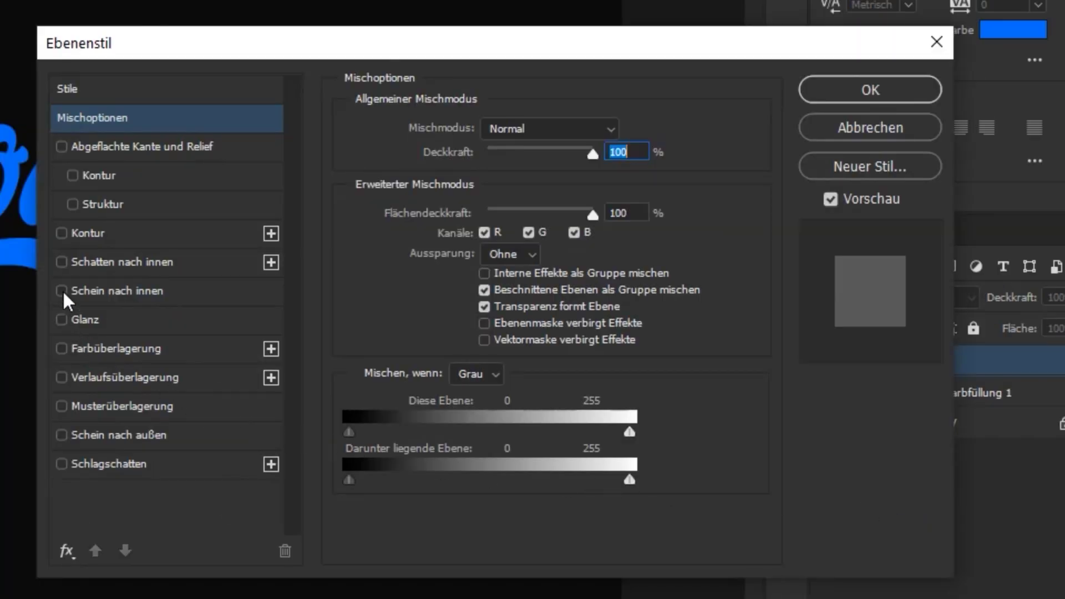
pyautogui.click(62, 291)
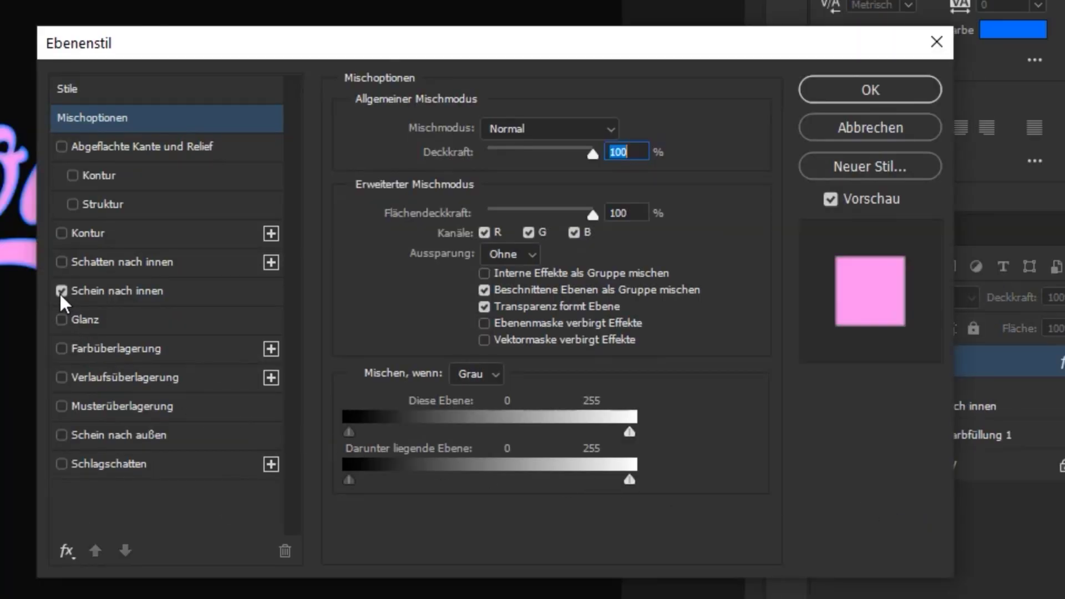
pyautogui.click(95, 304)
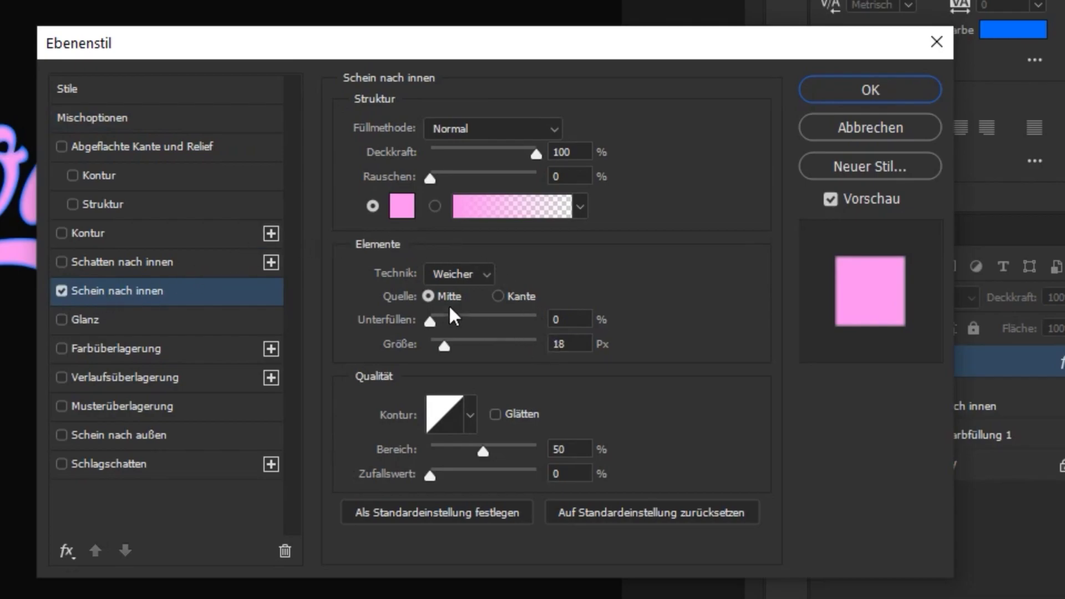
pyautogui.click(405, 214)
pyautogui.moveTo(572, 197); pyautogui.dragTo(566, 279)
pyautogui.click(510, 190)
pyautogui.moveTo(510, 189); pyautogui.dragTo(568, 142)
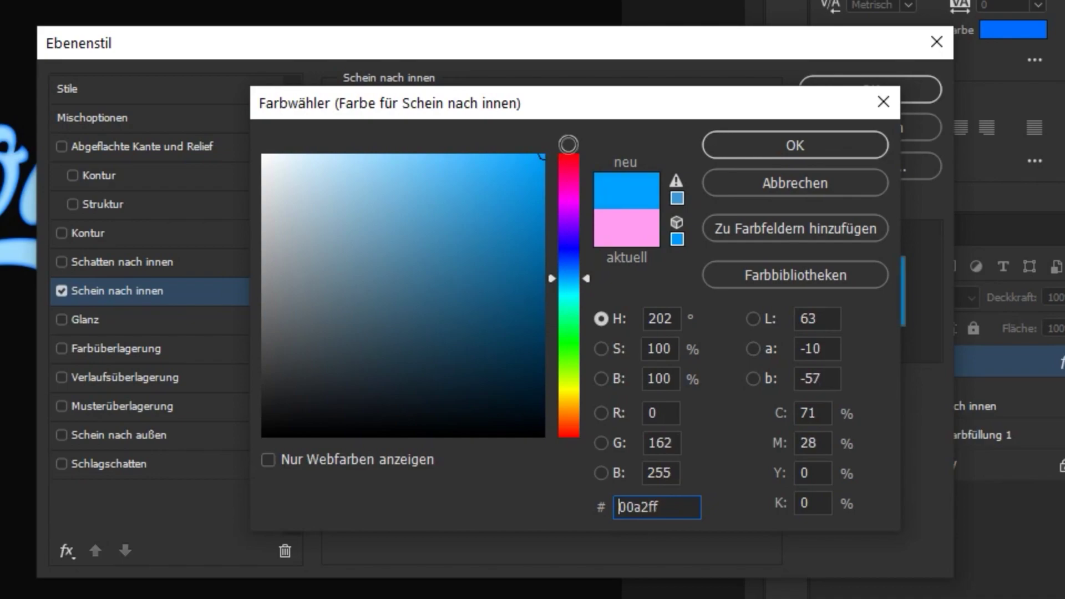
pyautogui.moveTo(575, 278); pyautogui.dragTo(571, 282)
pyautogui.moveTo(534, 210); pyautogui.dragTo(388, 156)
pyautogui.click(745, 148)
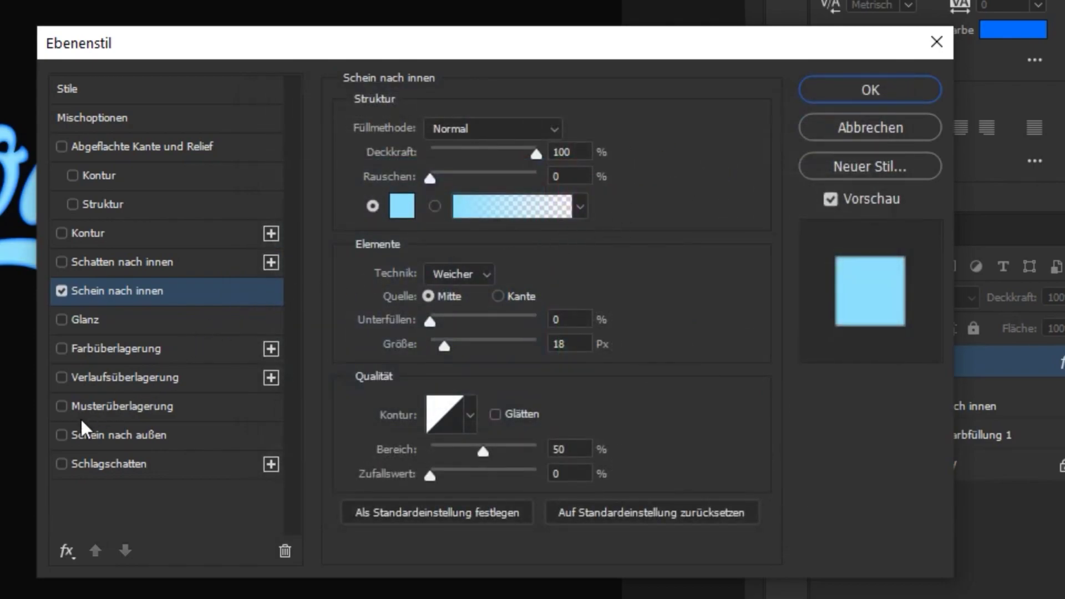
# - Add a #002aff outer glow at 29 px and apply the layer styles
pyautogui.click(61, 435)
pyautogui.click(172, 434)
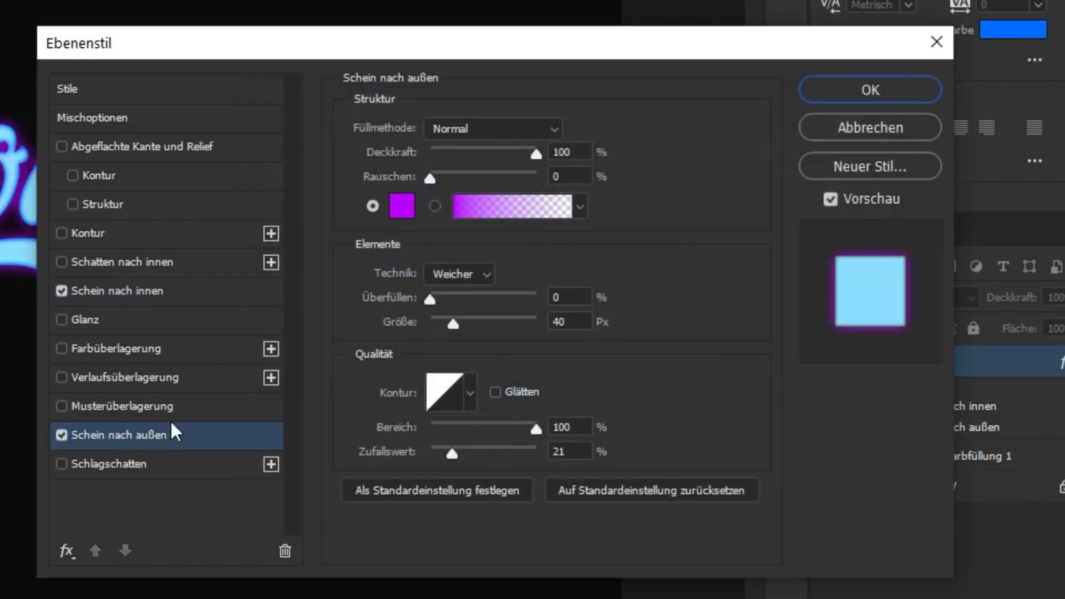
pyautogui.click(402, 206)
pyautogui.moveTo(568, 231); pyautogui.dragTo(565, 257)
pyautogui.click(745, 148)
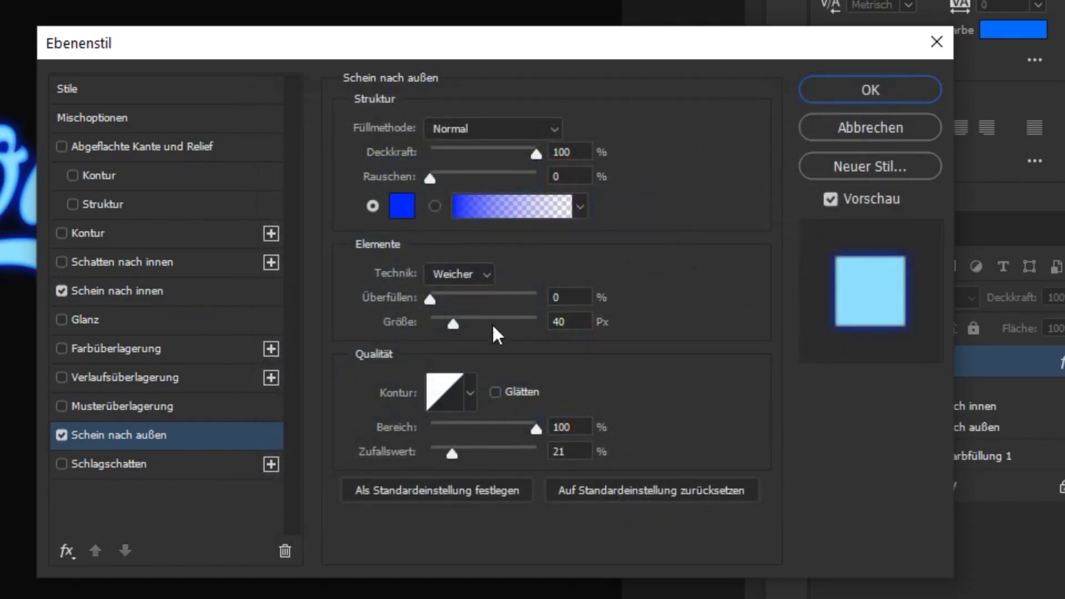
pyautogui.doubleClick(565, 318)
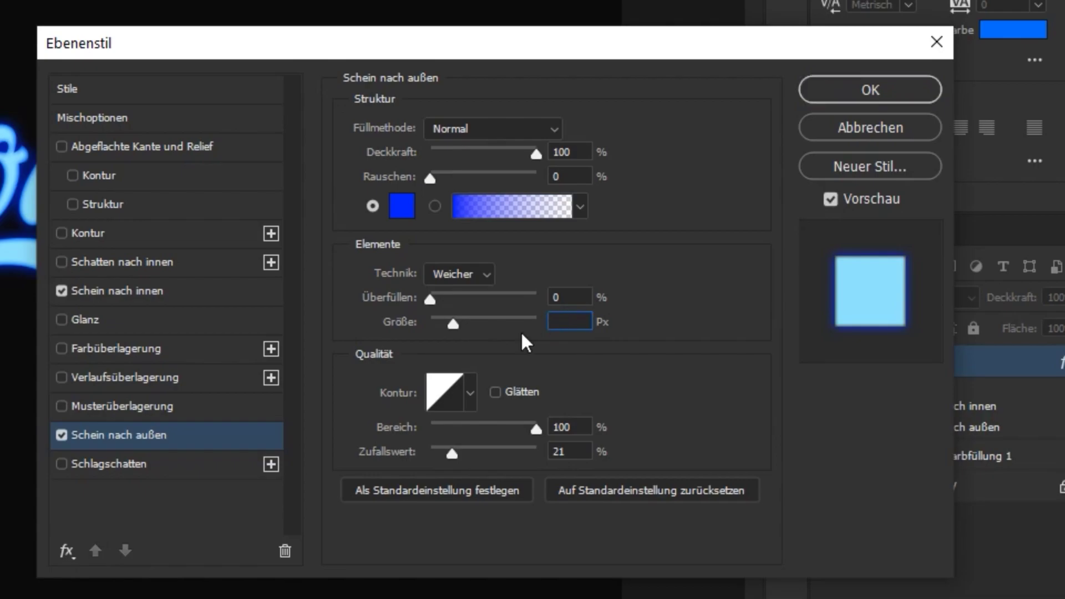
pyautogui.click(860, 93)
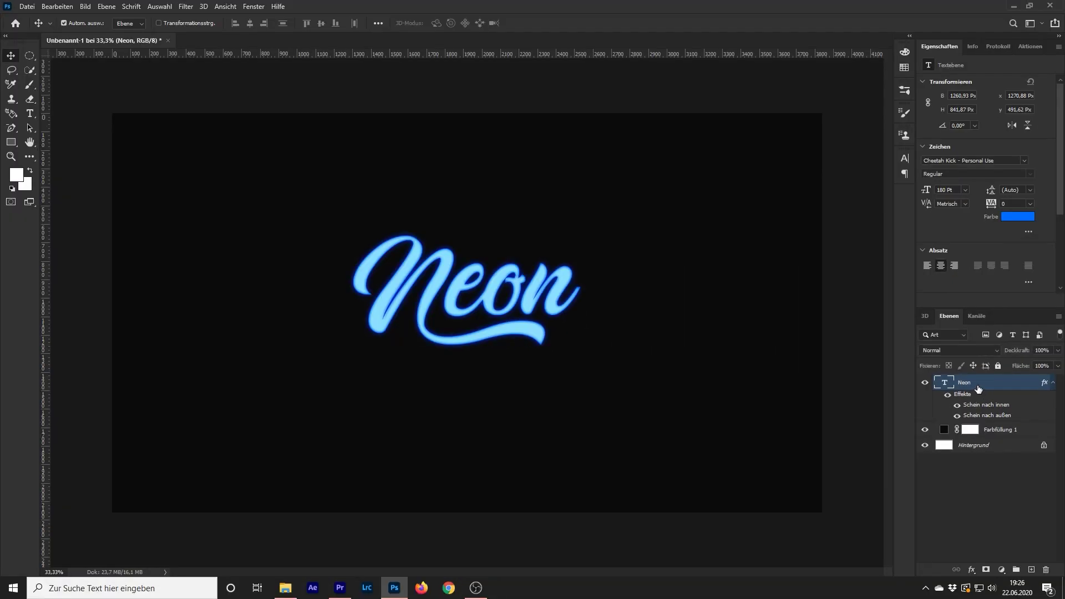
# - Duplicate the Neon layer as a smart object and apply the Chrom filter from Filtergalerie
pyautogui.hotkey('ctrl', 'j')
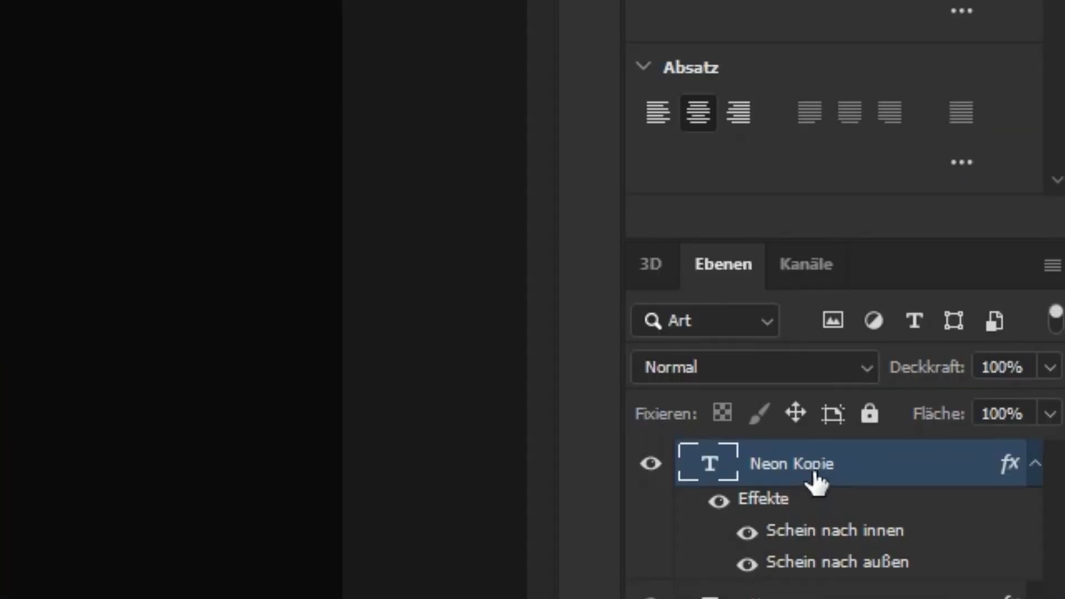
pyautogui.rightClick(978, 388)
pyautogui.click(489, 388)
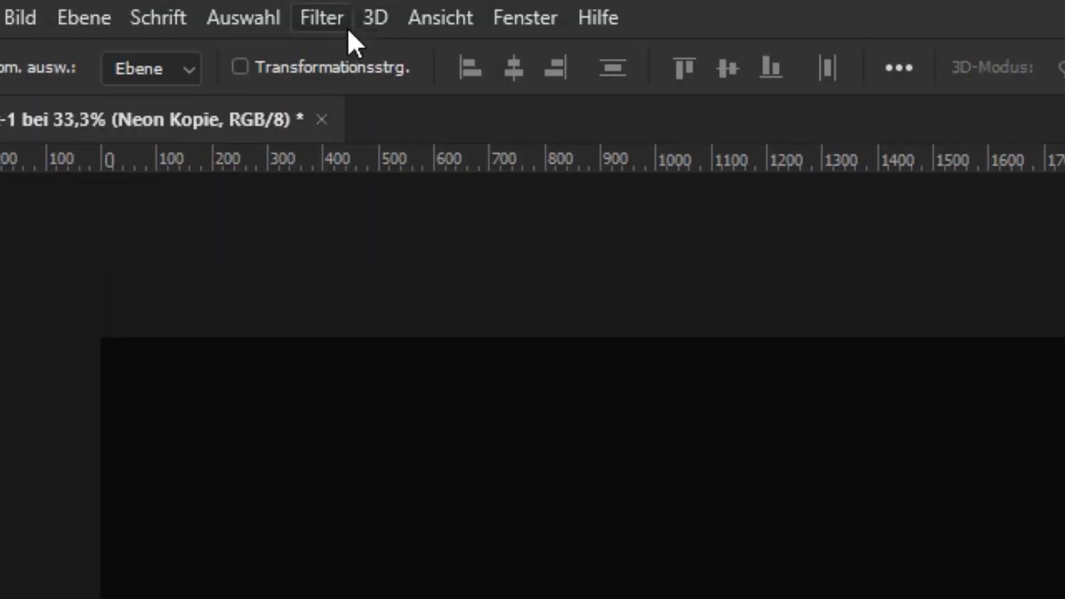
pyautogui.click(345, 26)
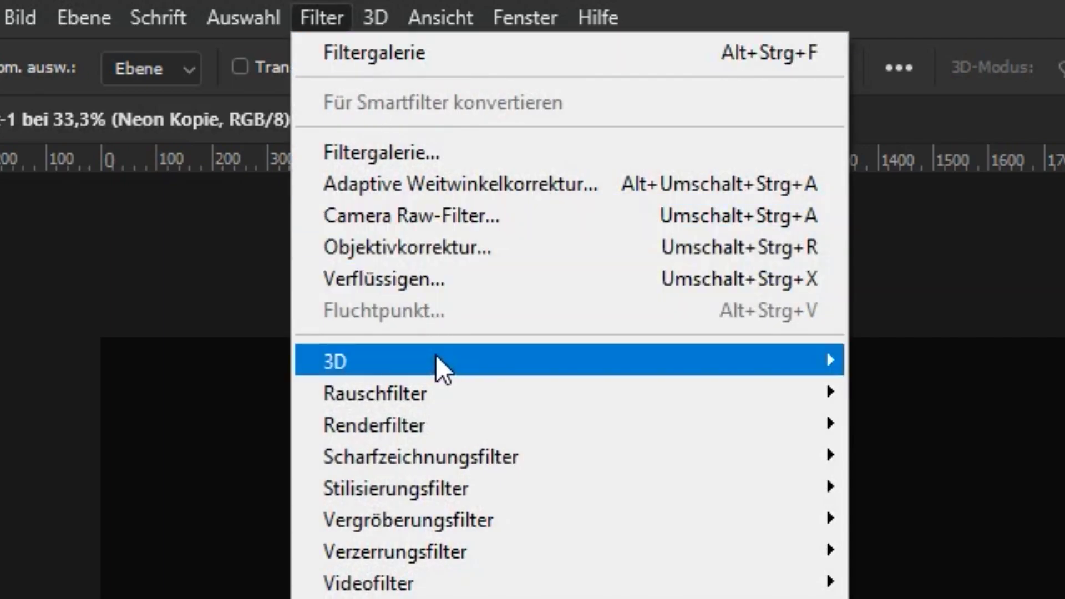
pyautogui.click(451, 164)
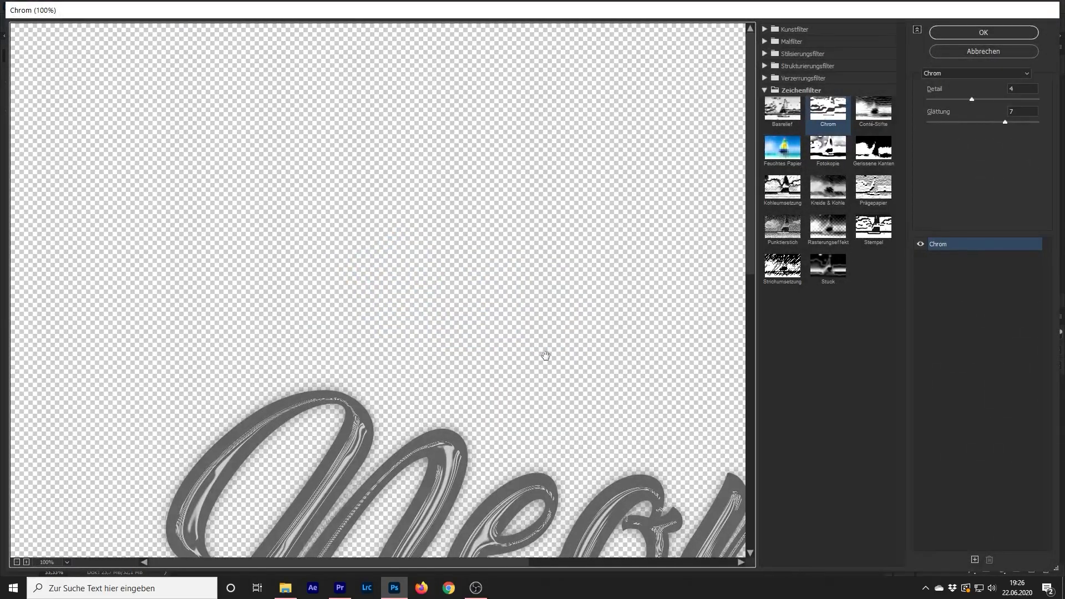
pyautogui.moveTo(546, 356); pyautogui.dragTo(400, 202)
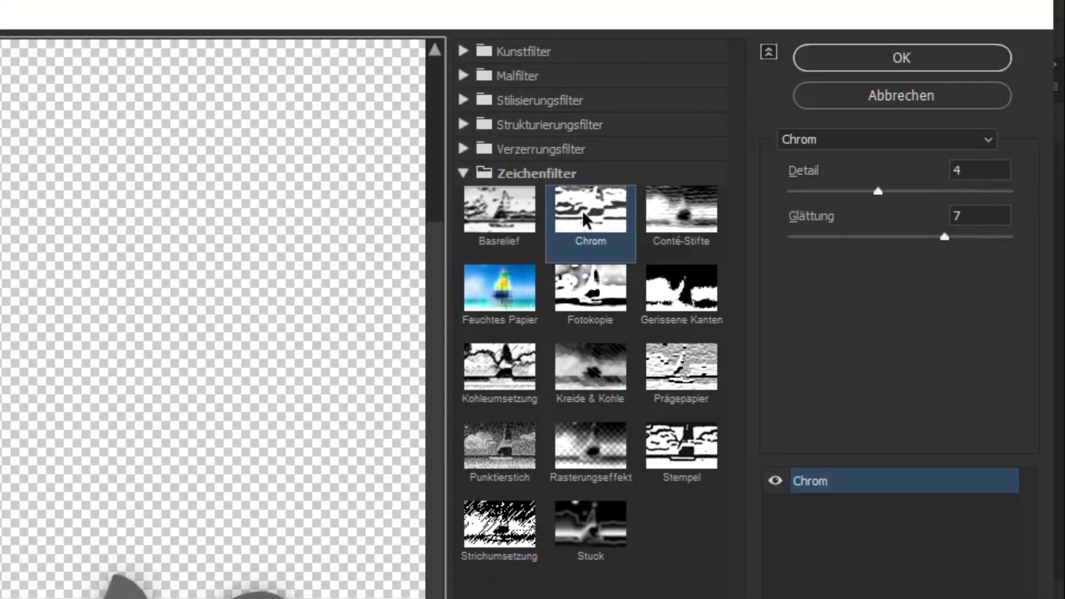
pyautogui.click(584, 219)
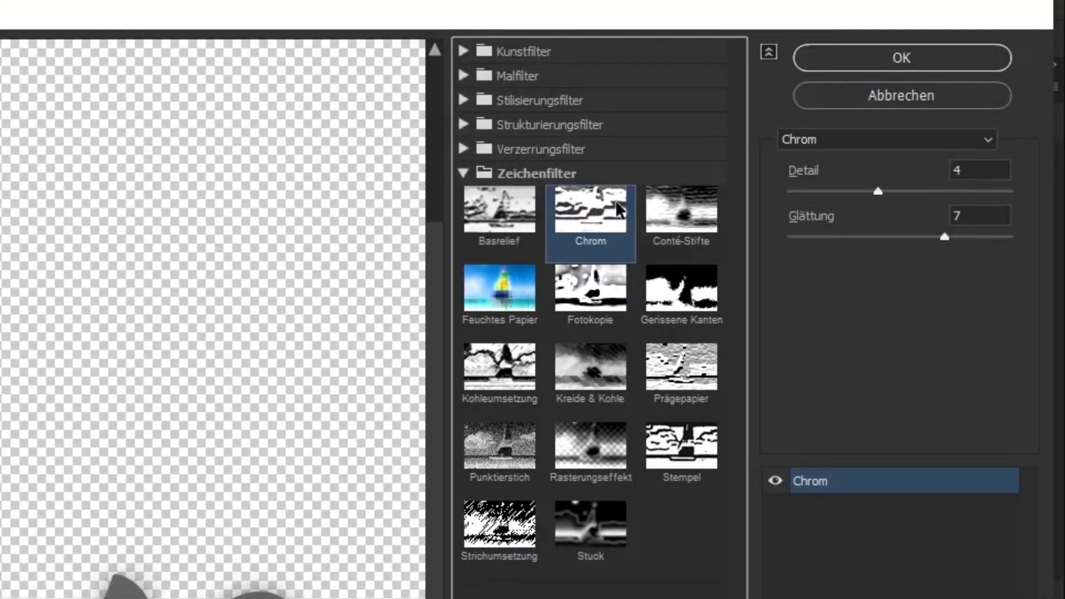
pyautogui.click(866, 55)
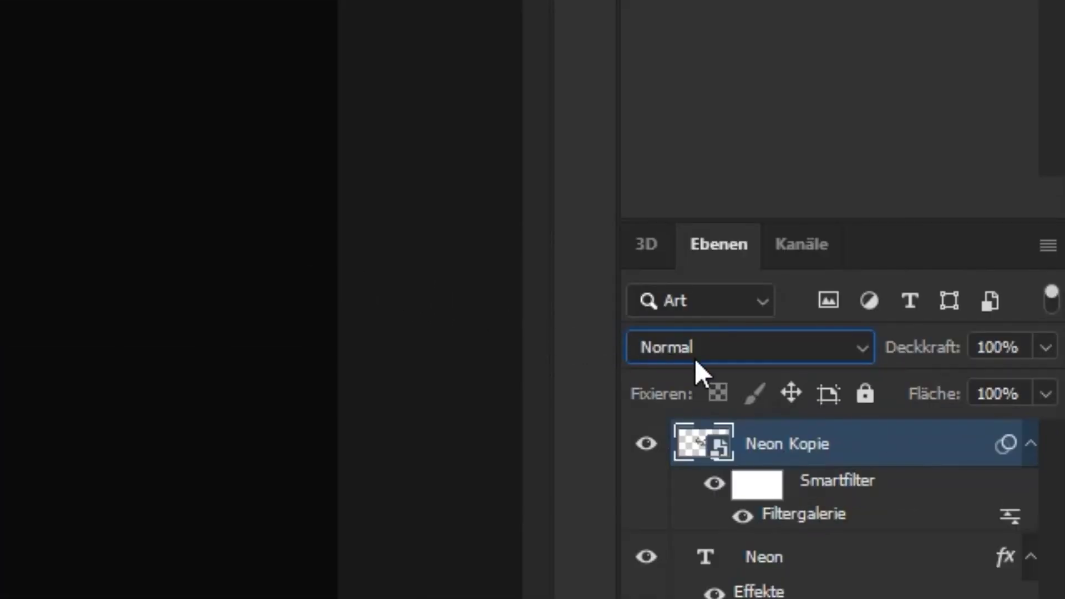
# - Set the Neon Kopie blend mode to Hartes Licht at 49% opacity
pyautogui.click(942, 352)
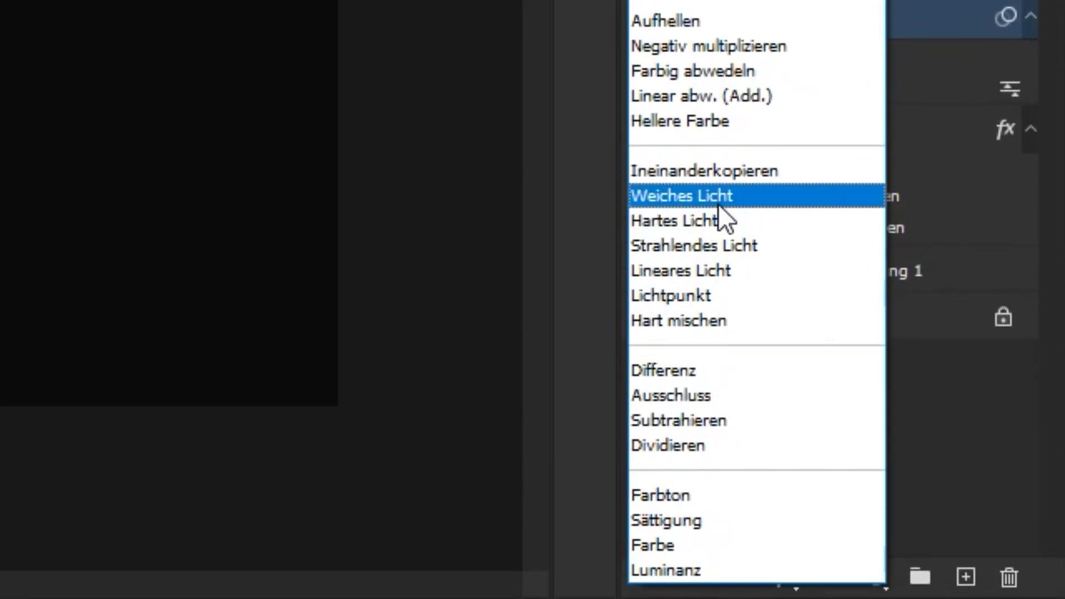
pyautogui.click(718, 221)
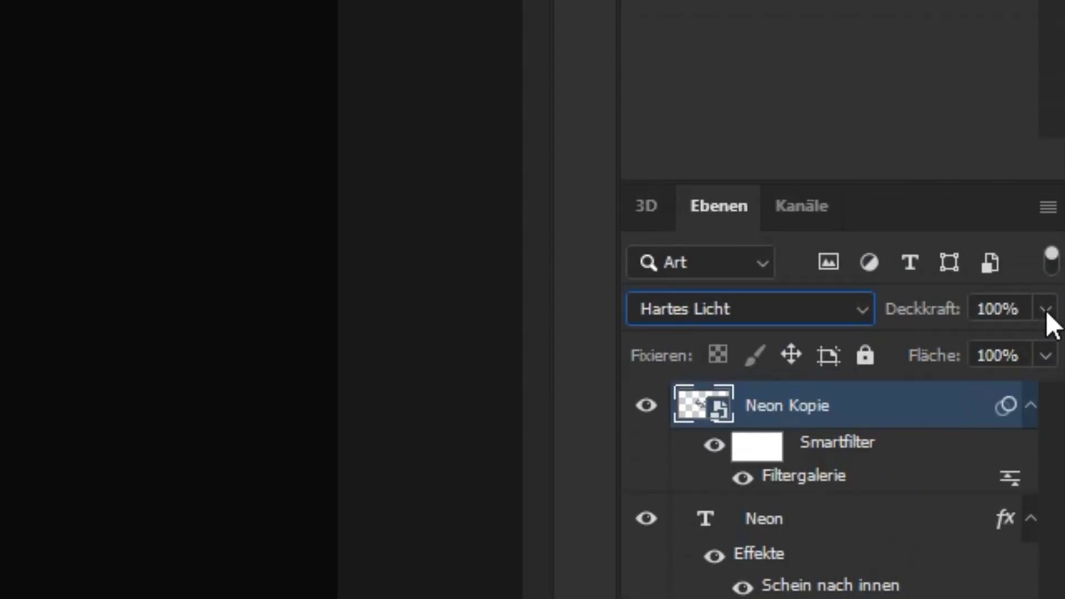
pyautogui.click(1046, 310)
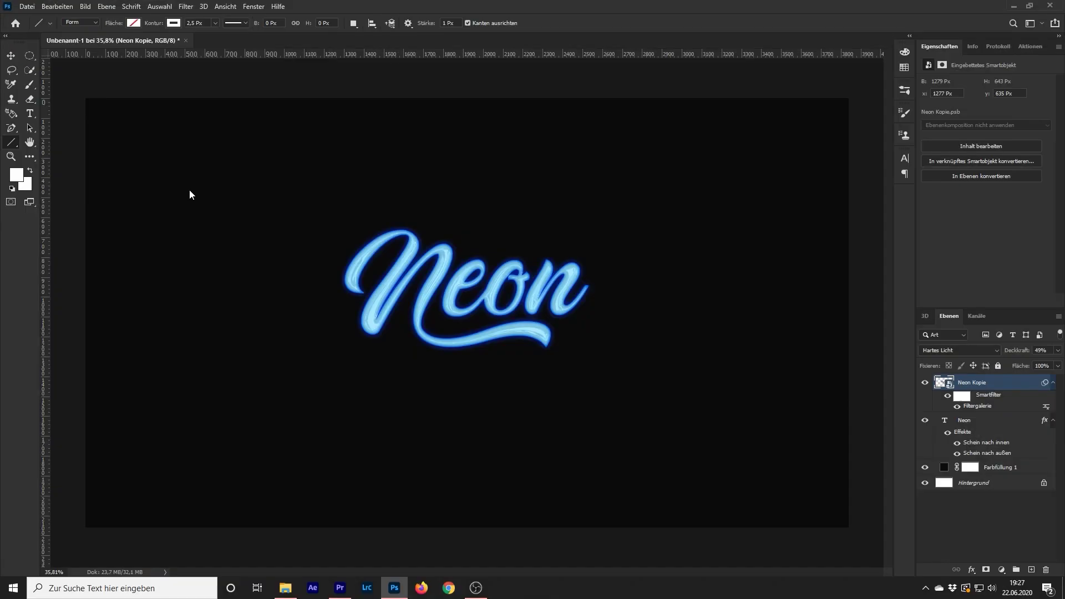
# - Draw a square frame shape with a 10 px stroke
pyautogui.moveTo(203, 318)
pyautogui.mouseDown()
pyautogui.moveTo(262, 362)
pyautogui.moveTo(302, 370)
pyautogui.moveTo(332, 357)
pyautogui.moveTo(355, 375)
pyautogui.mouseUp()
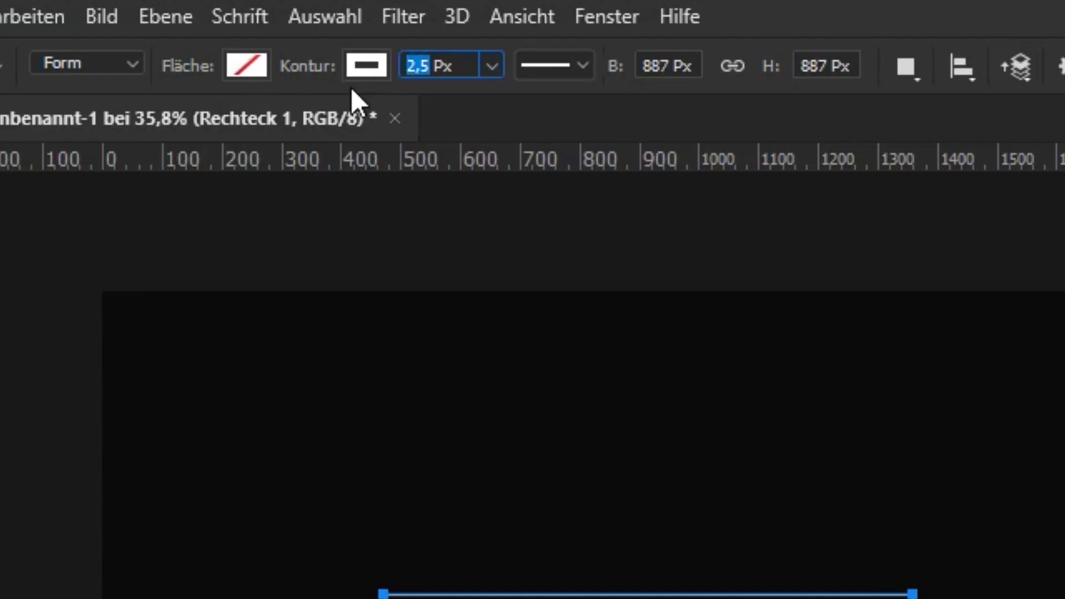
pyautogui.write('10')
pyautogui.press('Return')
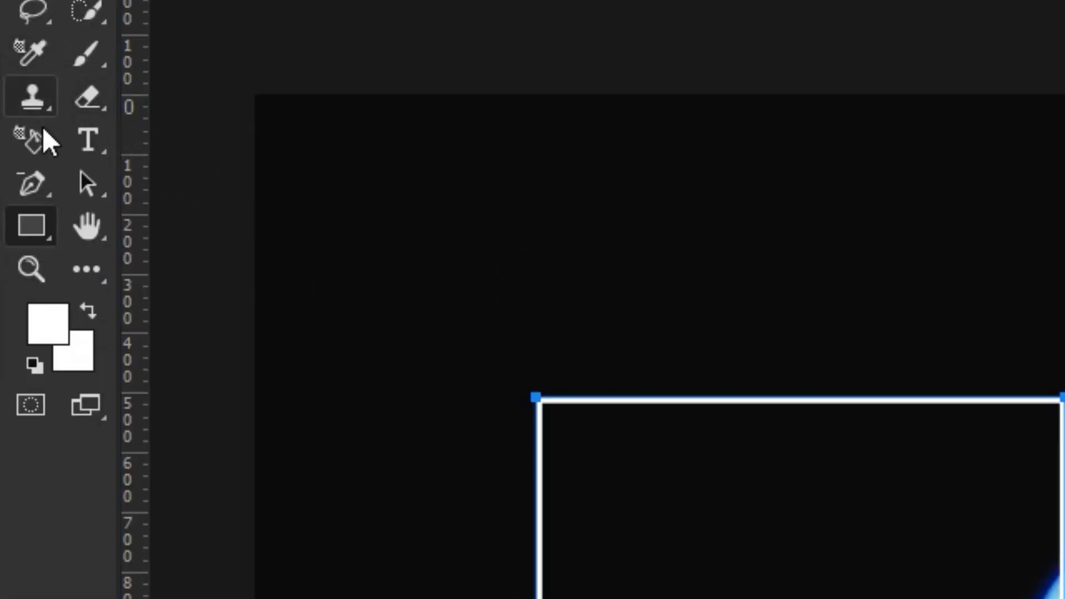
# - Delete the rectangle's top-left anchor point to turn it into a triangle
pyautogui.rightClick(34, 180)
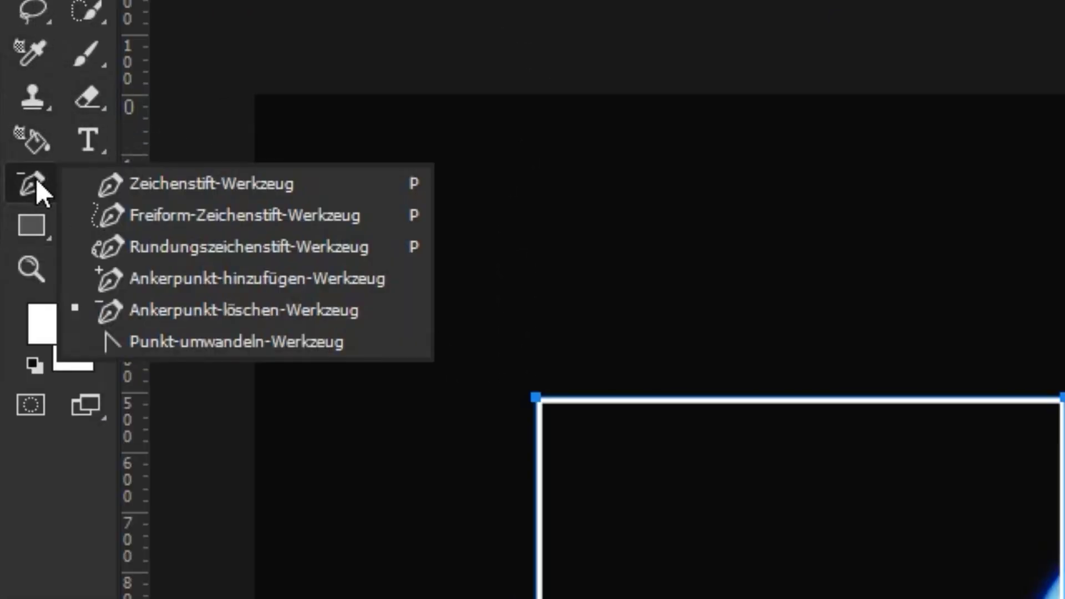
pyautogui.click(151, 341)
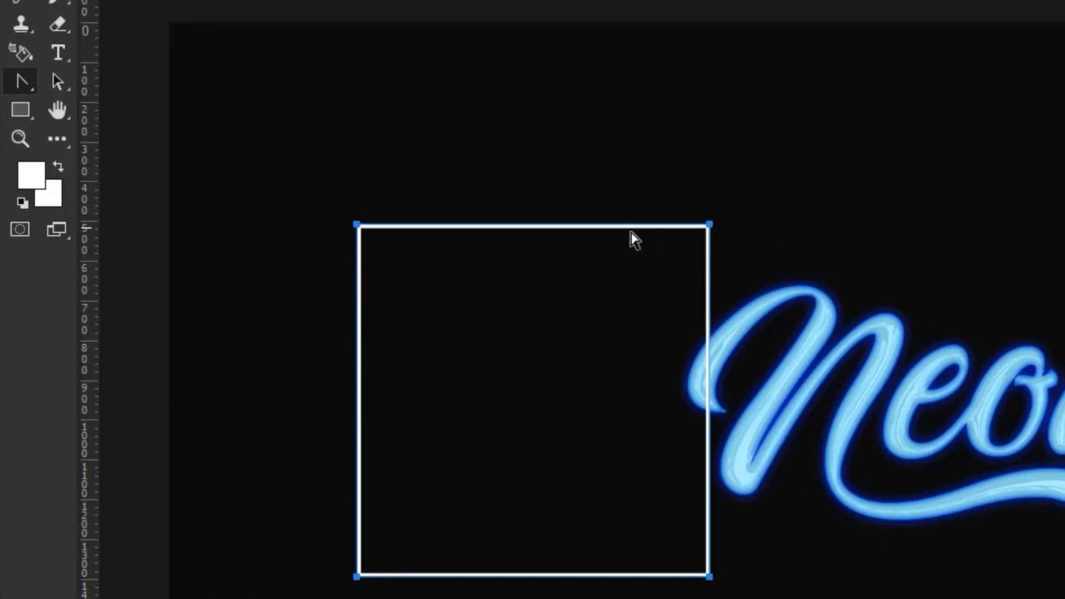
pyautogui.rightClick(11, 85)
pyautogui.click(89, 165)
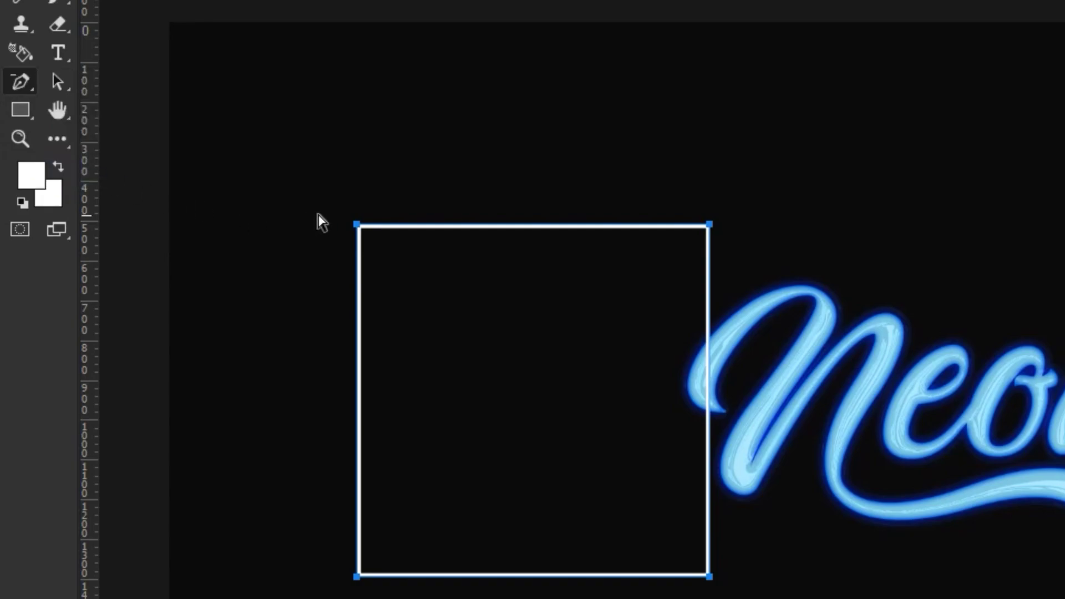
pyautogui.click(356, 225)
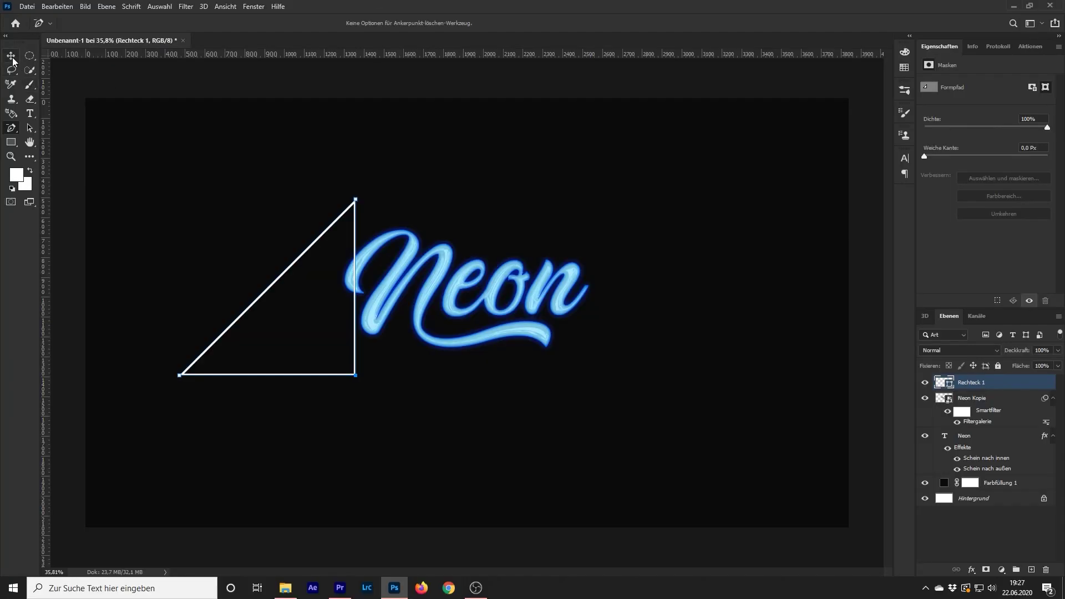
# - Move the triangle right across the Neon lettering and make its stroke light blue
pyautogui.press('v')
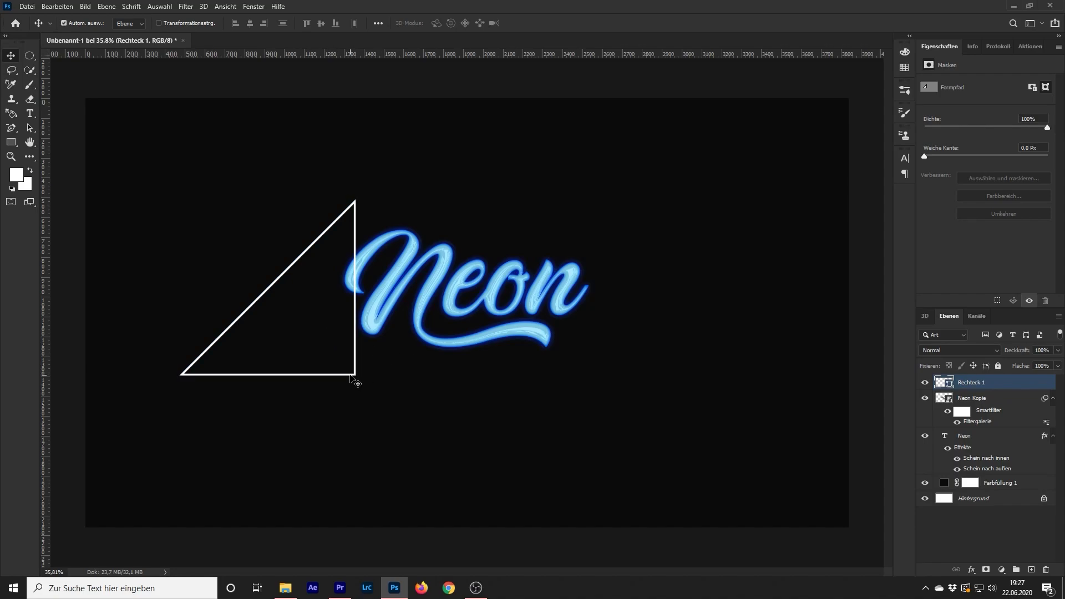
pyautogui.moveTo(351, 379); pyautogui.dragTo(543, 363)
pyautogui.click(11, 142)
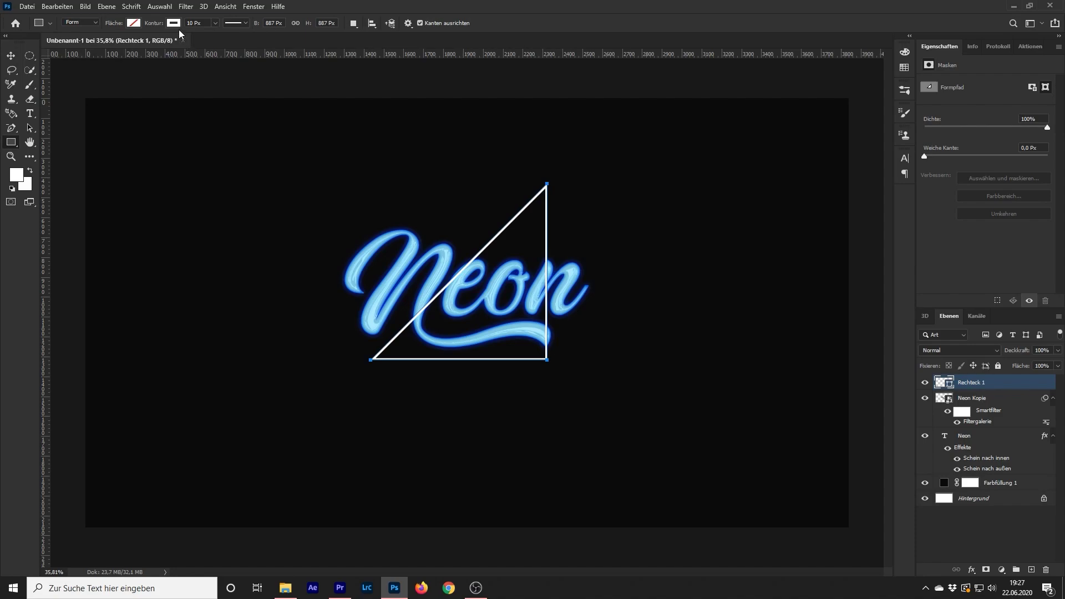
pyautogui.click(174, 24)
pyautogui.click(115, 82)
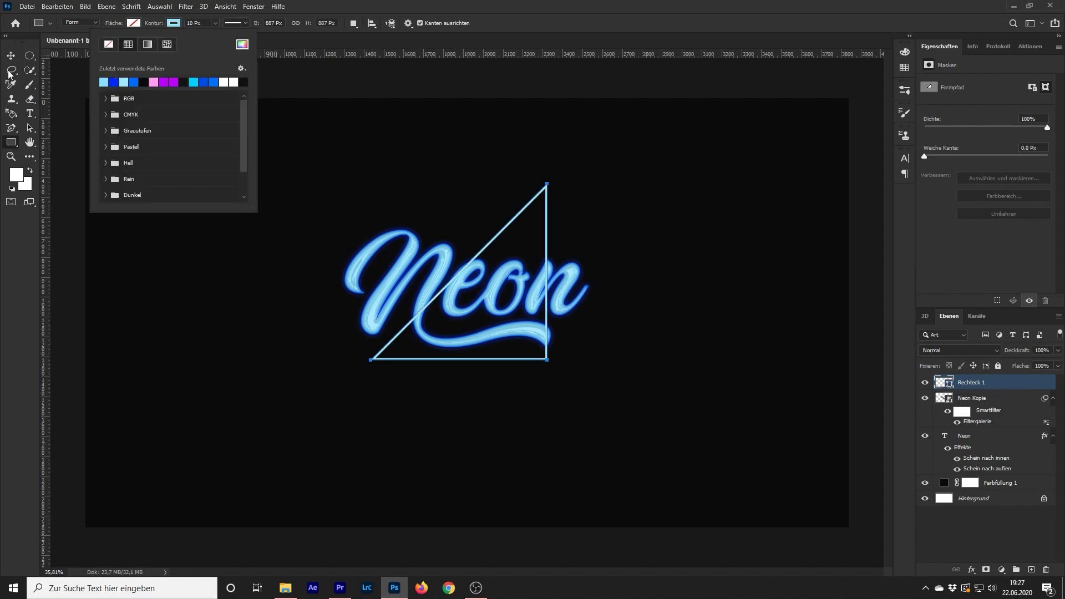
pyautogui.click(172, 24)
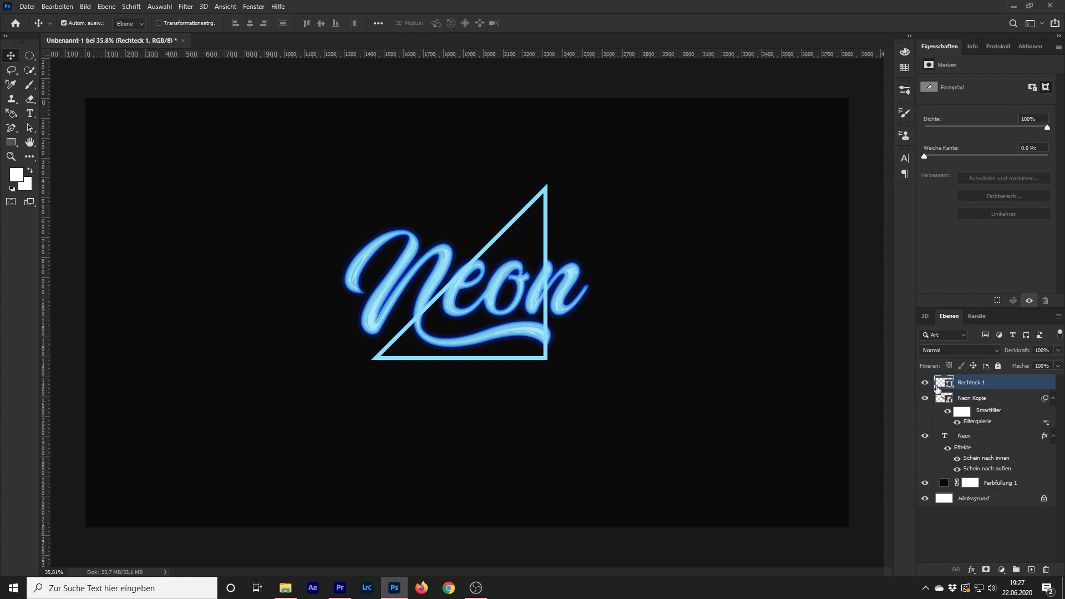
# - Rasterize Rechteck 1, stretch the triangle wider on both sides and rotate it to tilt
pyautogui.rightClick(936, 380)
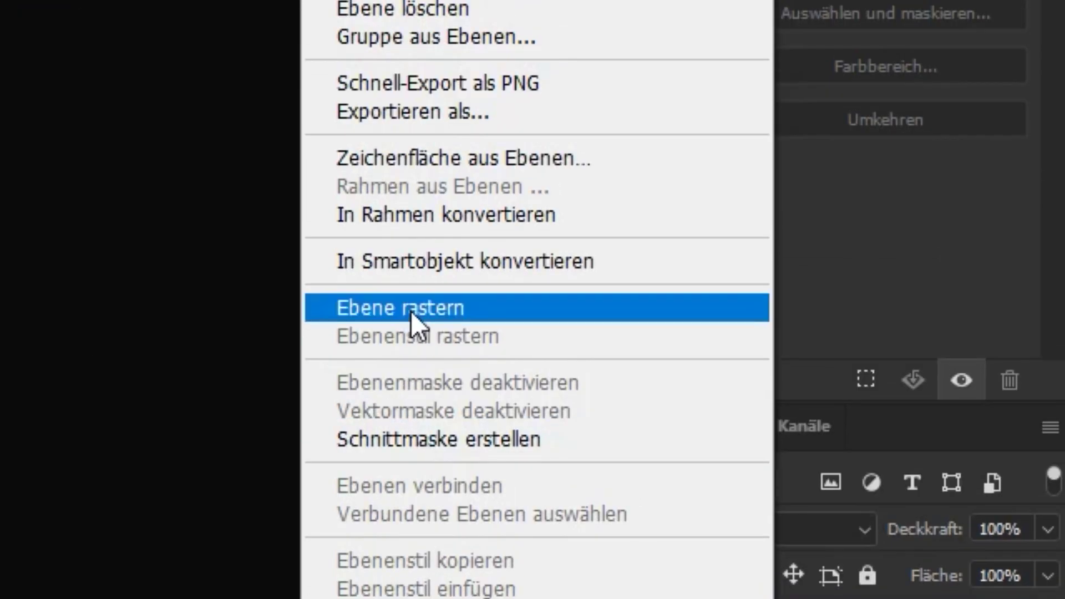
pyautogui.click(410, 75)
pyautogui.hotkey('ctrl', 't')
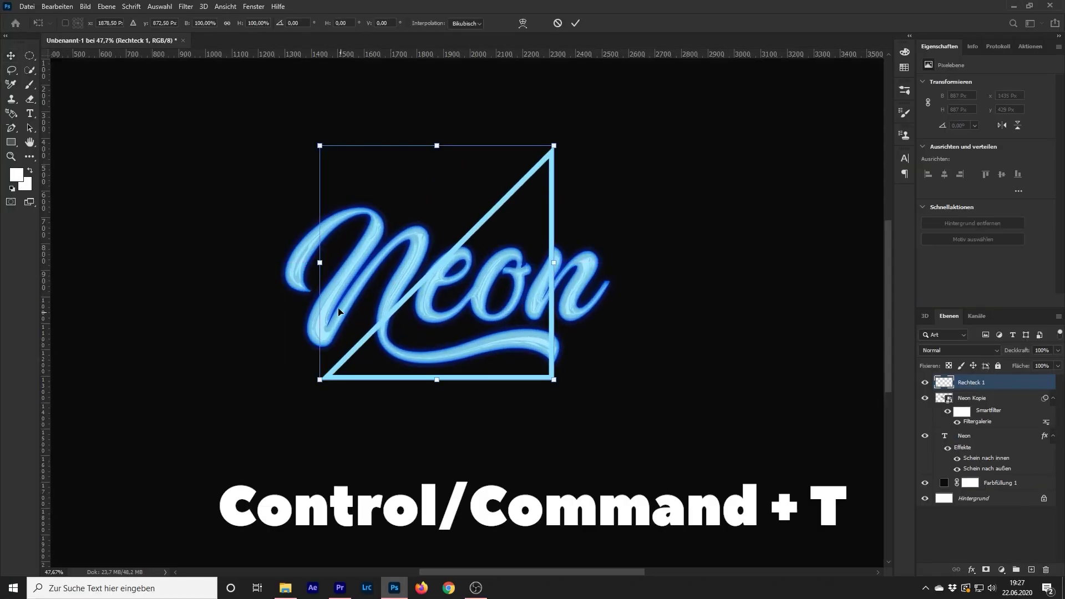
pyautogui.moveTo(320, 262); pyautogui.dragTo(211, 262)
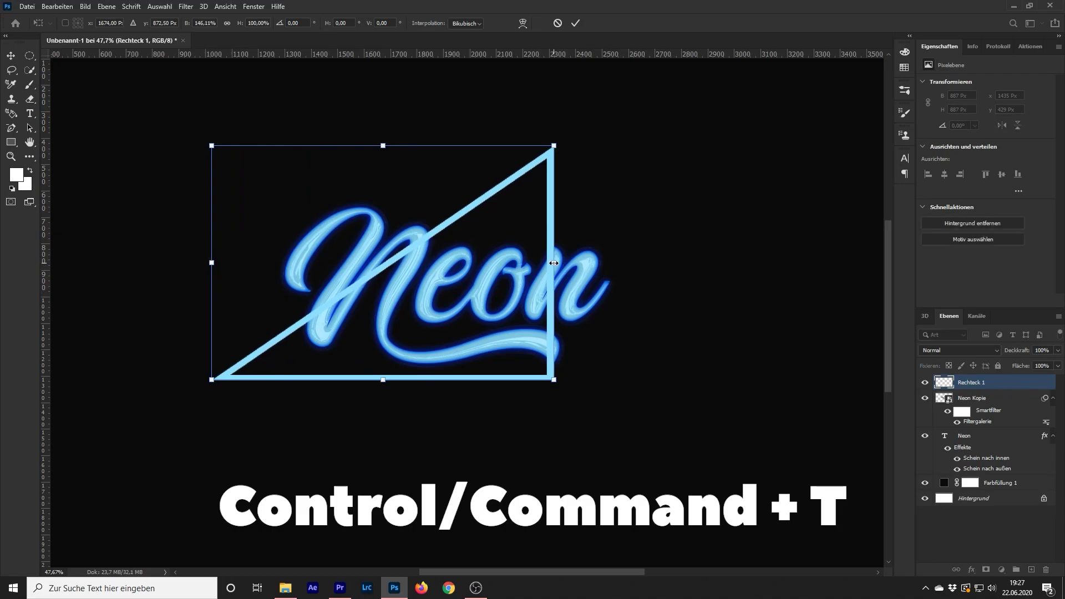
pyautogui.moveTo(554, 262); pyautogui.dragTo(594, 262)
pyautogui.moveTo(605, 133); pyautogui.dragTo(667, 183)
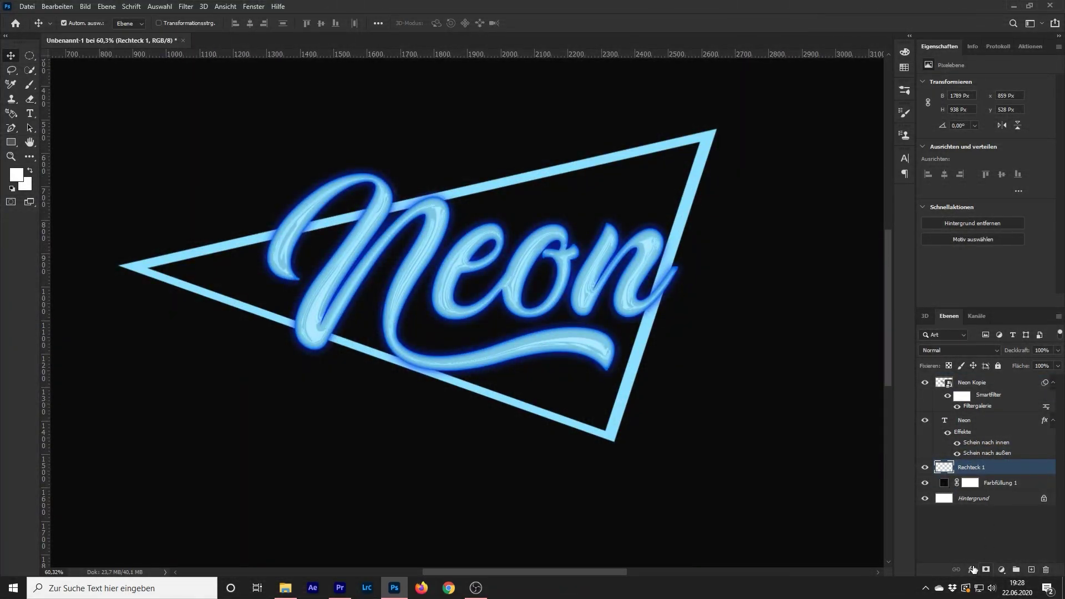
# - Give the triangle a light-blue inner glow of size 16 emanating from the centre
pyautogui.click(971, 570)
pyautogui.click(977, 461)
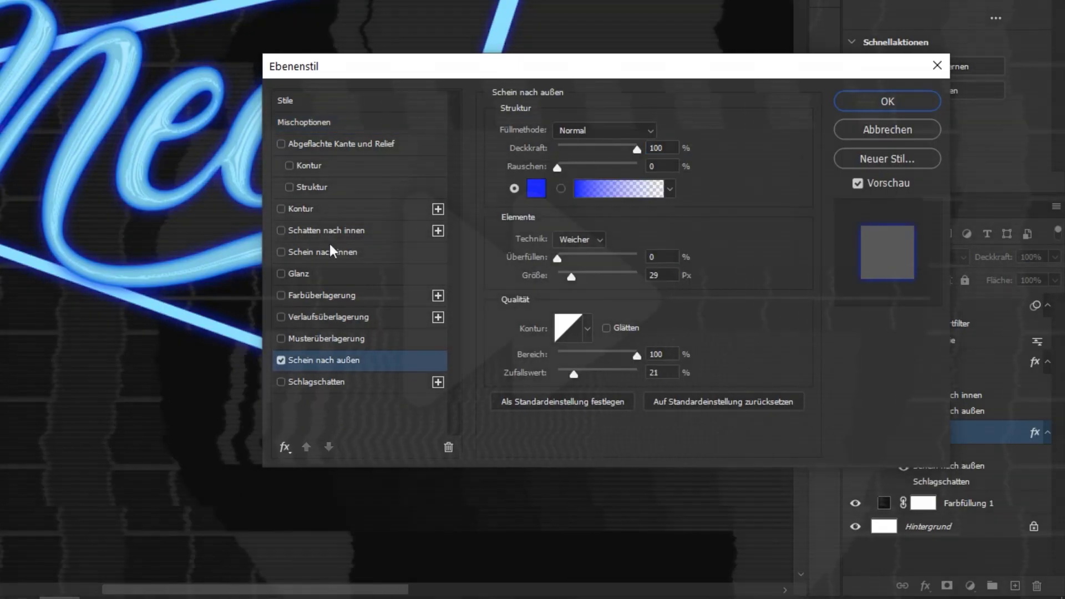
pyautogui.click(331, 247)
pyautogui.click(561, 272)
pyautogui.moveTo(560, 293); pyautogui.dragTo(589, 287)
pyautogui.click(609, 256)
pyautogui.click(536, 188)
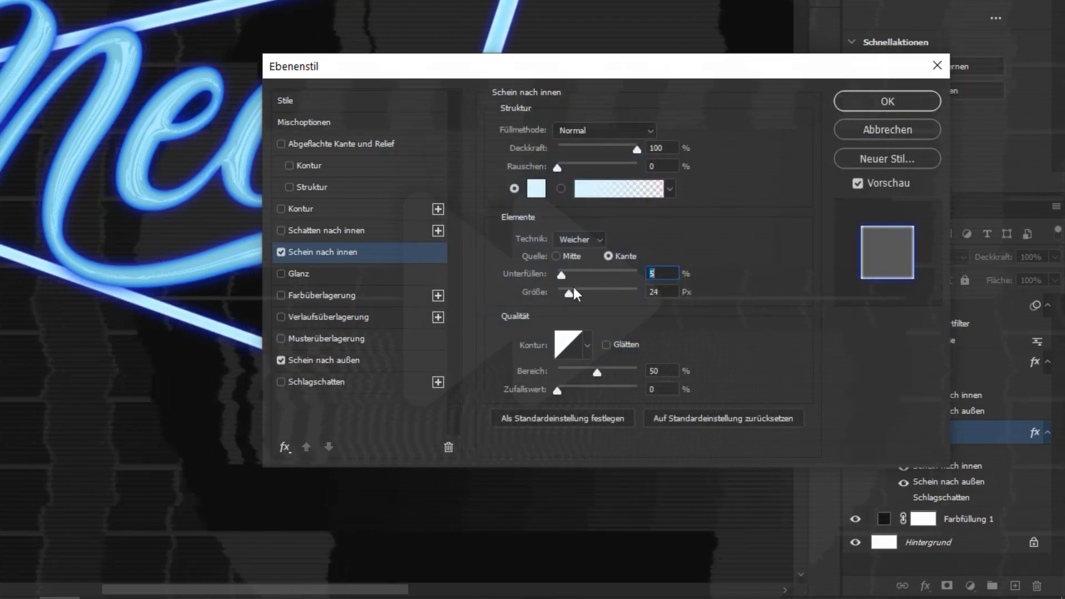
pyautogui.moveTo(580, 288)
pyautogui.mouseDown()
pyautogui.moveTo(567, 292)
pyautogui.moveTo(588, 271)
pyautogui.moveTo(569, 277)
pyautogui.mouseUp()
pyautogui.click(556, 256)
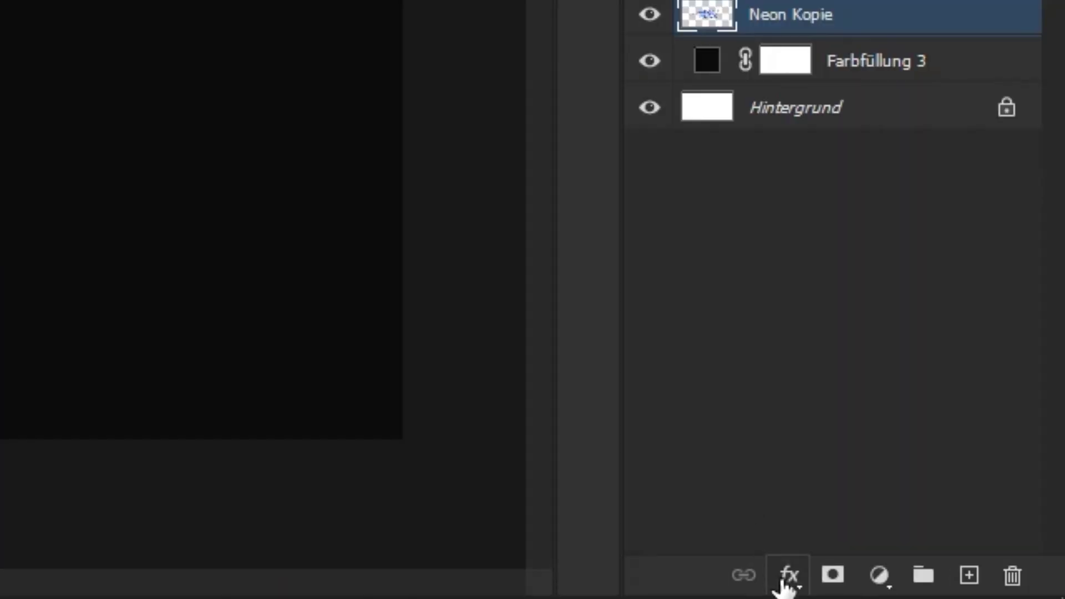
# - Add a drop shadow to Neon Kopie at 59% opacity and 73 px size
pyautogui.click(971, 569)
pyautogui.click(950, 466)
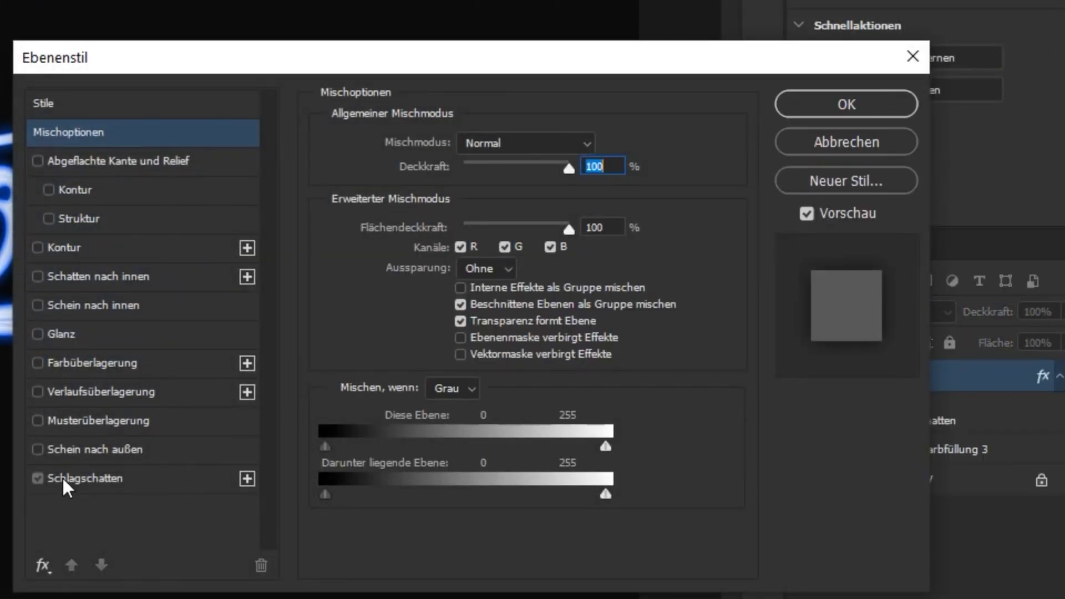
pyautogui.click(38, 479)
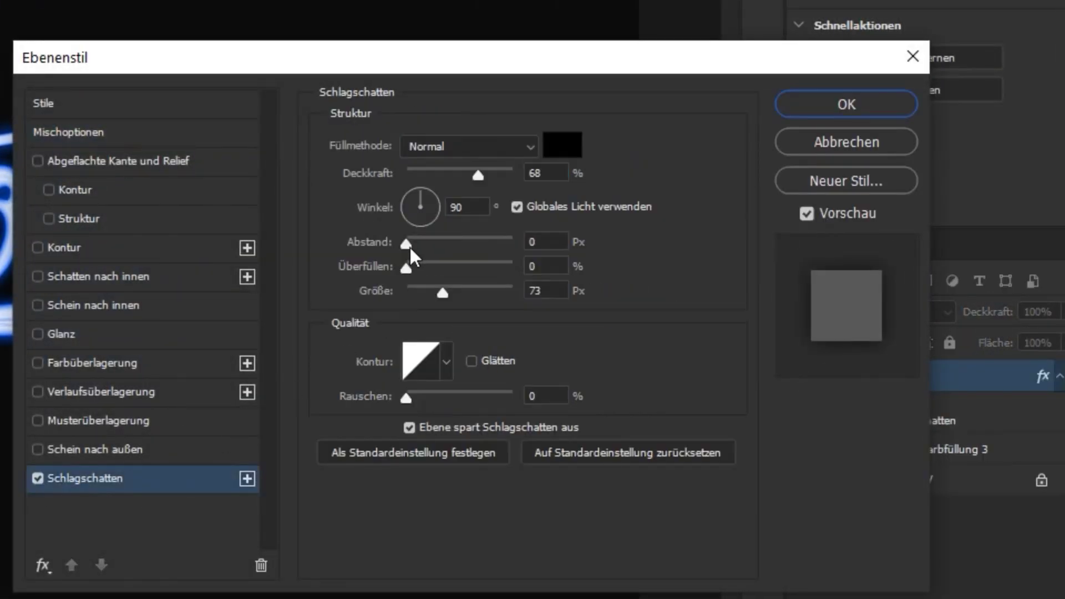
pyautogui.moveTo(473, 177); pyautogui.dragTo(469, 177)
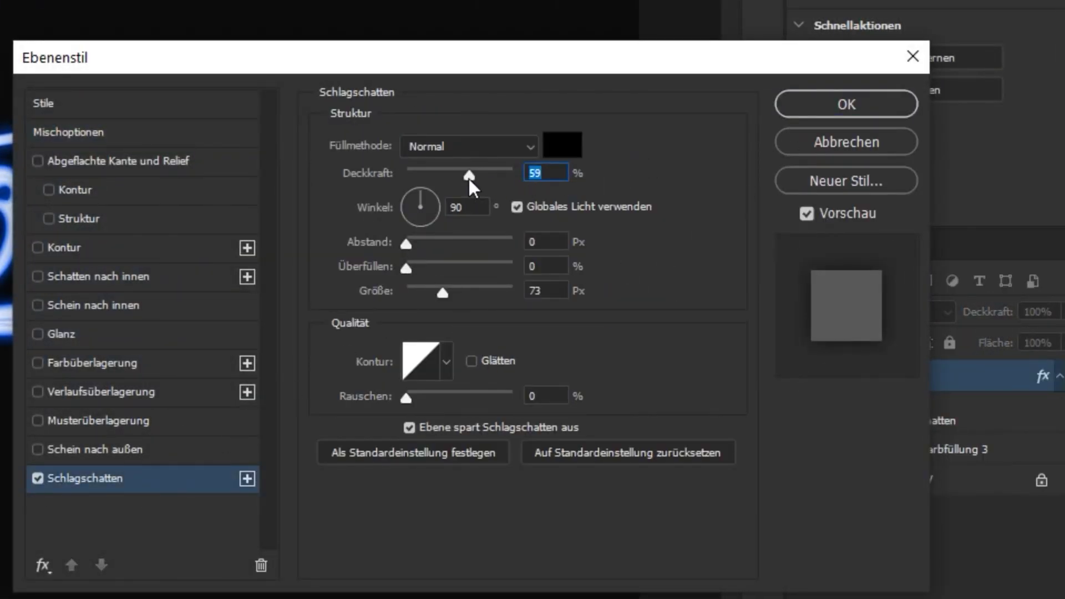
pyautogui.click(869, 110)
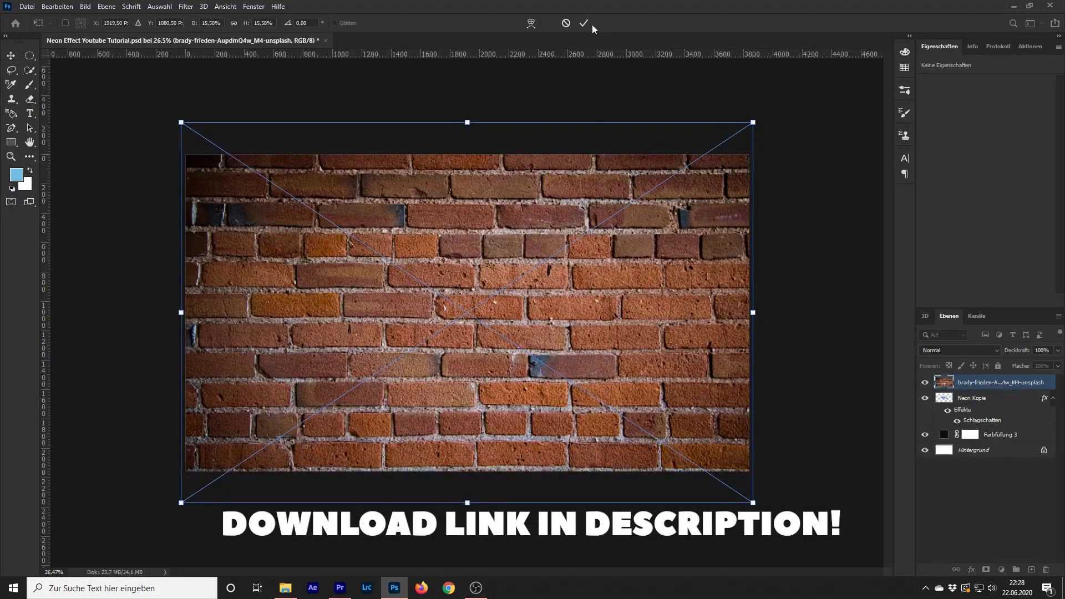
# - Place the brick wall photo below the black fill layer and delete that fill
pyautogui.press('Return')
pyautogui.moveTo(968, 388); pyautogui.dragTo(970, 442)
pyautogui.click(992, 420)
pyautogui.press('Delete')
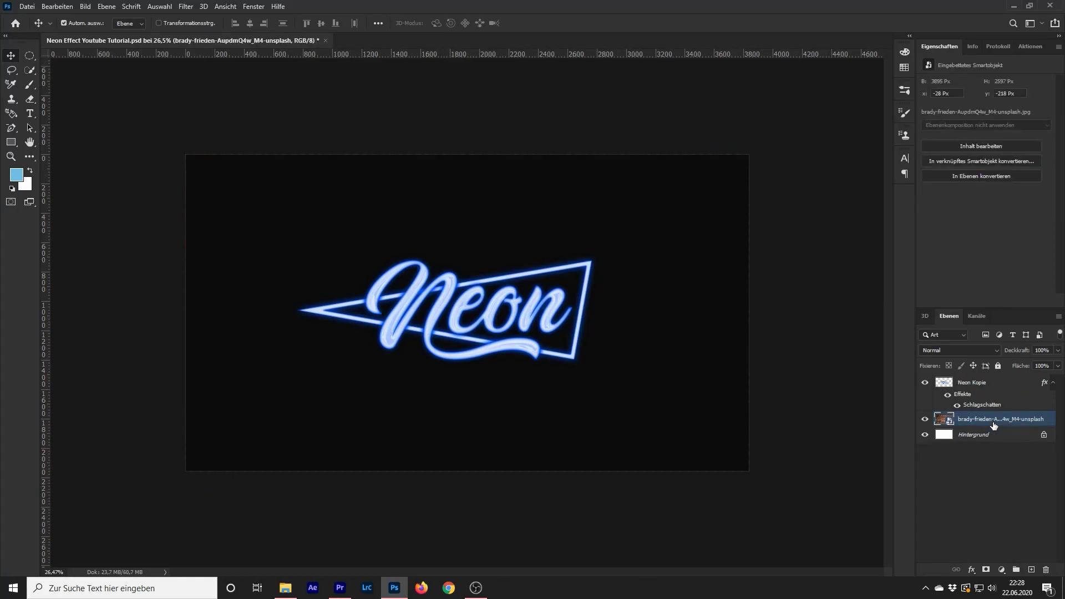
# - Colourize the brick wall dark blue-grey with Farbton/Sättigung, saturation 17
pyautogui.hotkey('ctrl', 'u')
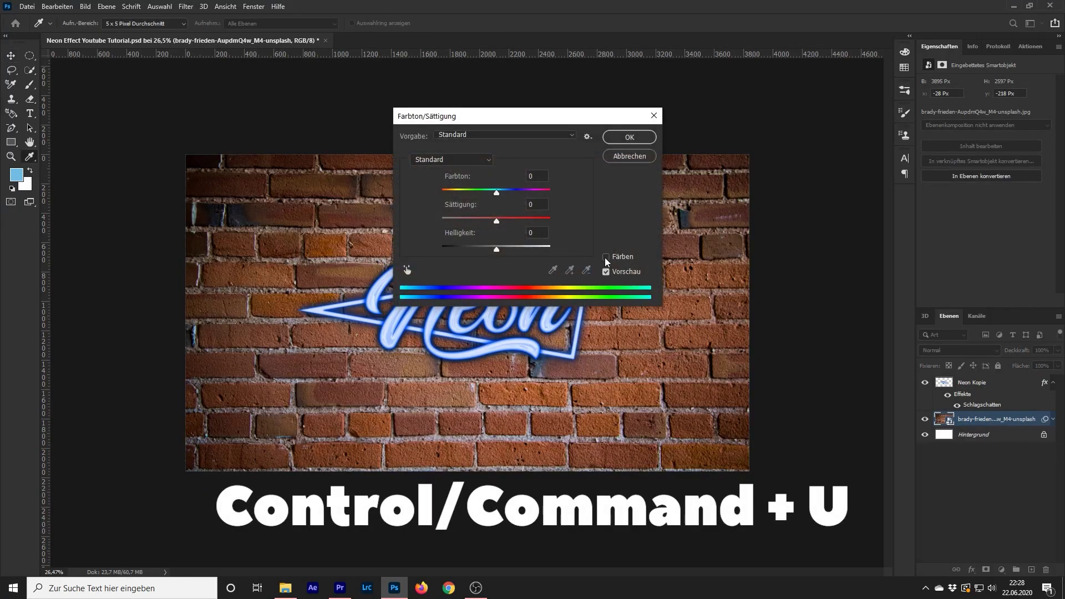
pyautogui.click(606, 257)
pyautogui.moveTo(469, 218); pyautogui.dragTo(461, 218)
pyautogui.moveTo(496, 249); pyautogui.dragTo(473, 249)
pyautogui.moveTo(502, 192); pyautogui.dragTo(506, 193)
pyautogui.moveTo(460, 220); pyautogui.dragTo(465, 251)
pyautogui.click(505, 193)
pyautogui.click(629, 137)
# - Add a bright sky-blue solid colour fill layer with hue 209
pyautogui.click(1001, 569)
pyautogui.click(977, 374)
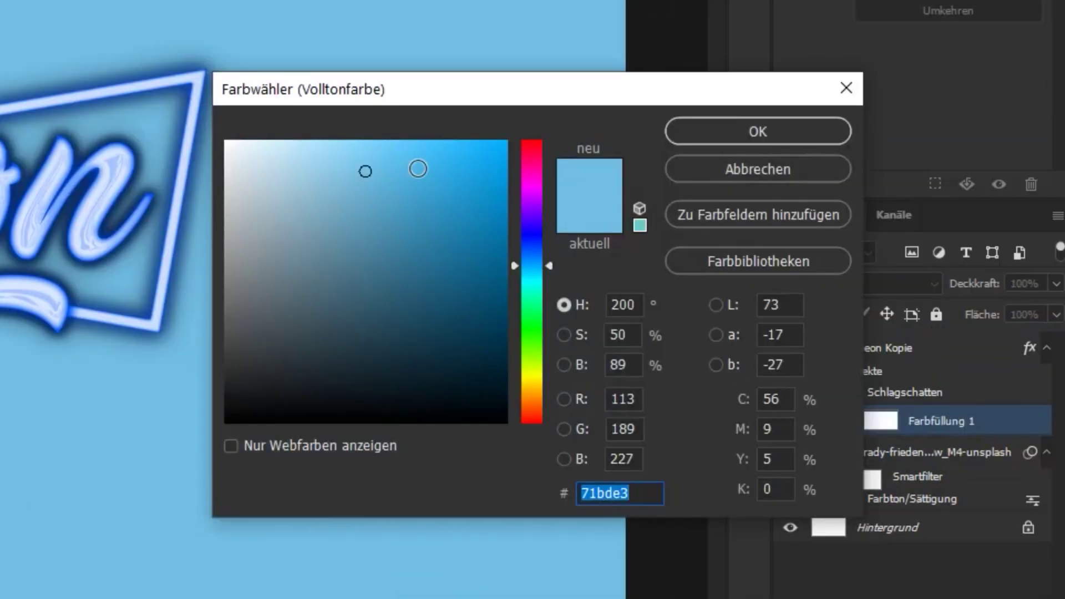
pyautogui.click(491, 143)
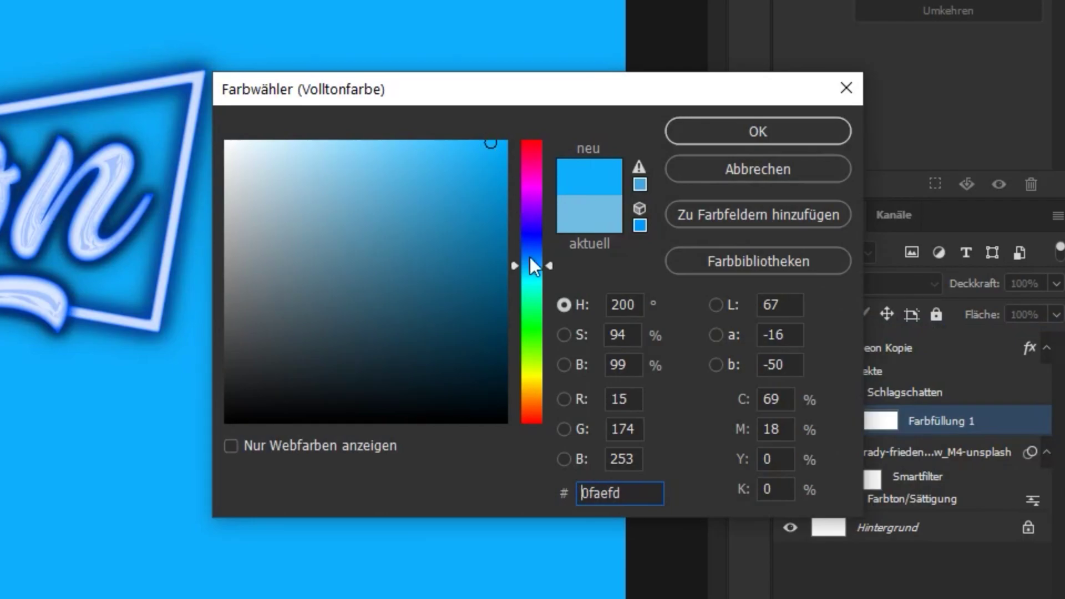
pyautogui.click(528, 260)
pyautogui.click(723, 137)
# - Blend the blue fill so it shows only over lighter mortar (Darunter liegende Ebene 46)
pyautogui.click(883, 576)
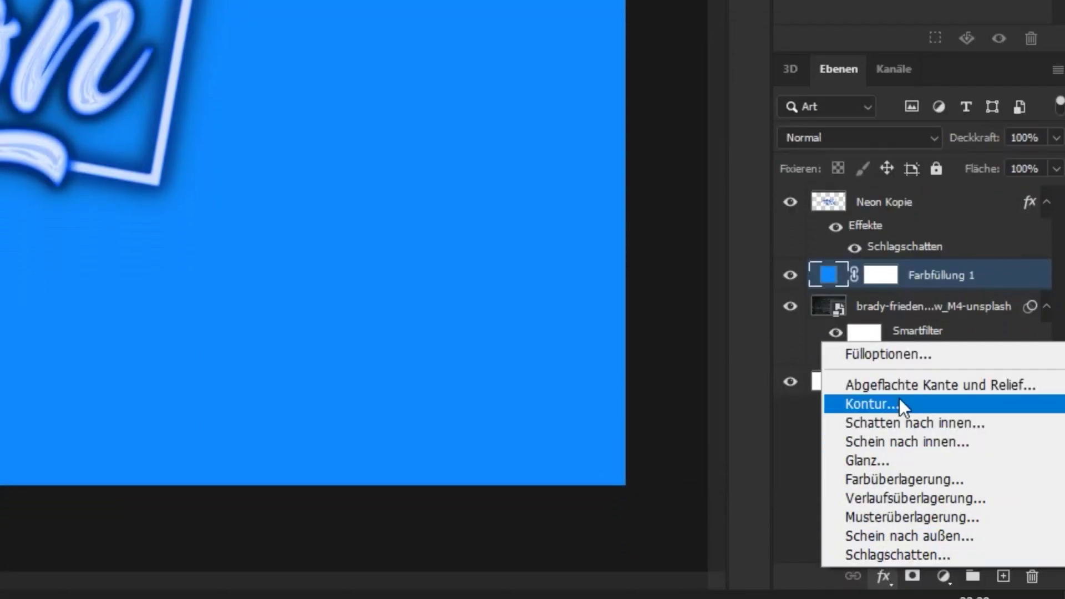
pyautogui.click(908, 357)
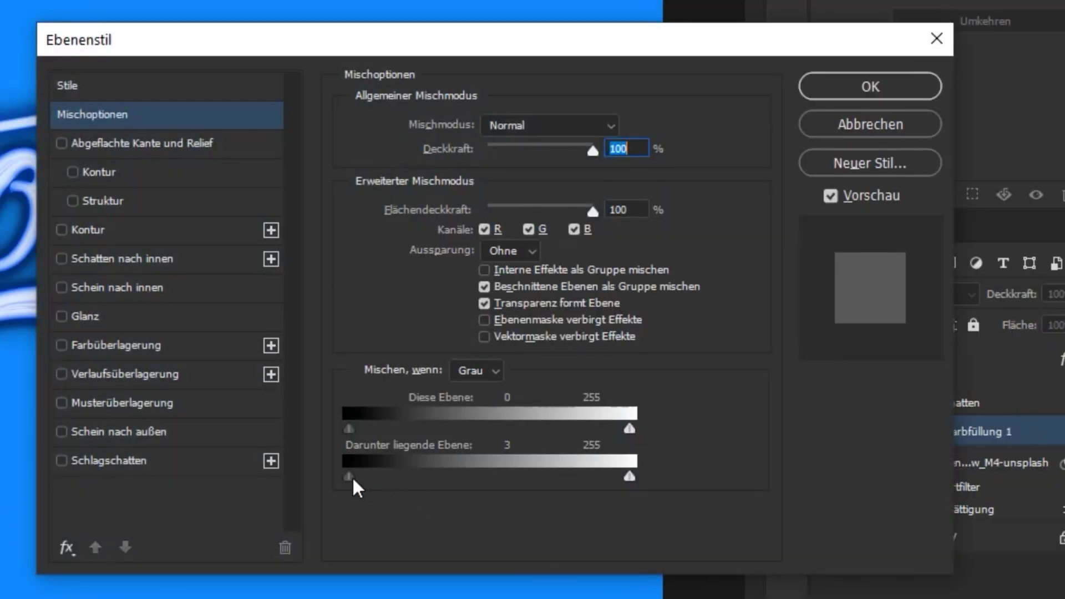
pyautogui.moveTo(352, 476); pyautogui.dragTo(400, 471)
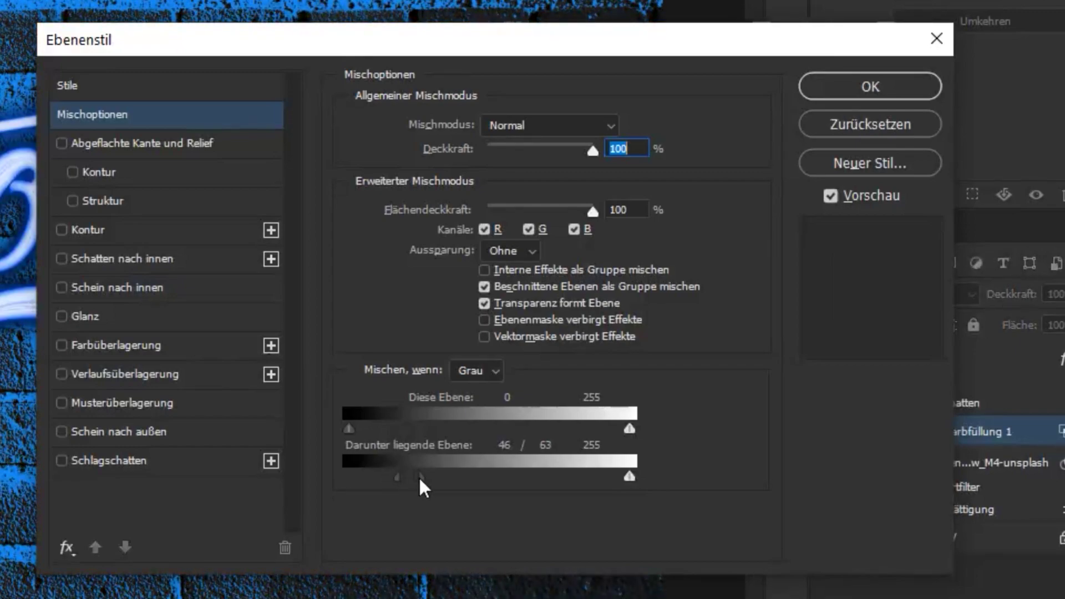
pyautogui.click(857, 85)
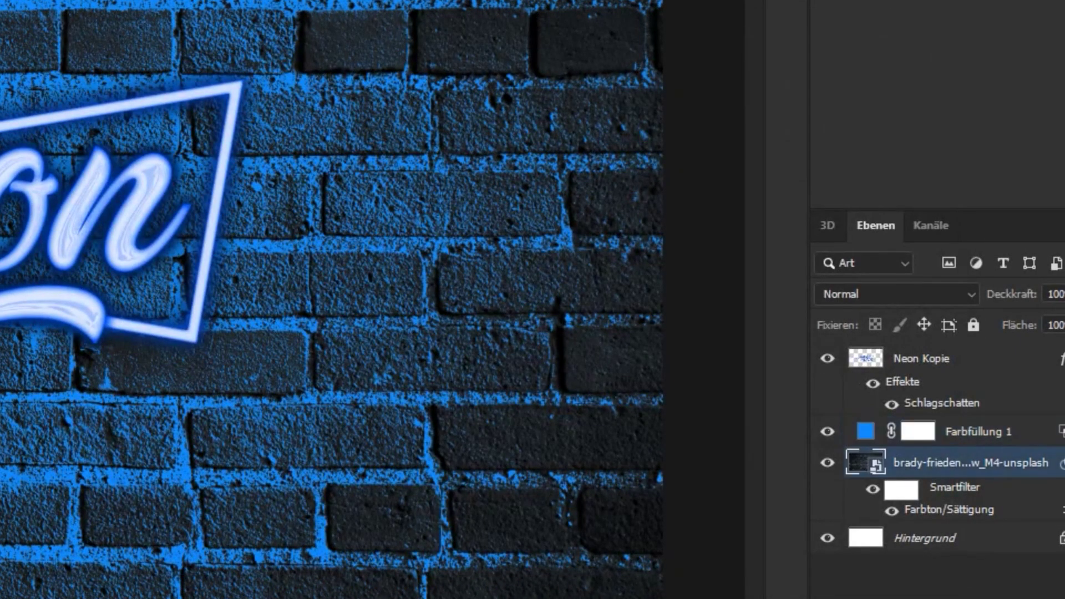
pyautogui.click(941, 582)
# - Add a Belichtung layer at -7.80 and reopen the wall's Farbton/Sättigung filter
pyautogui.click(935, 320)
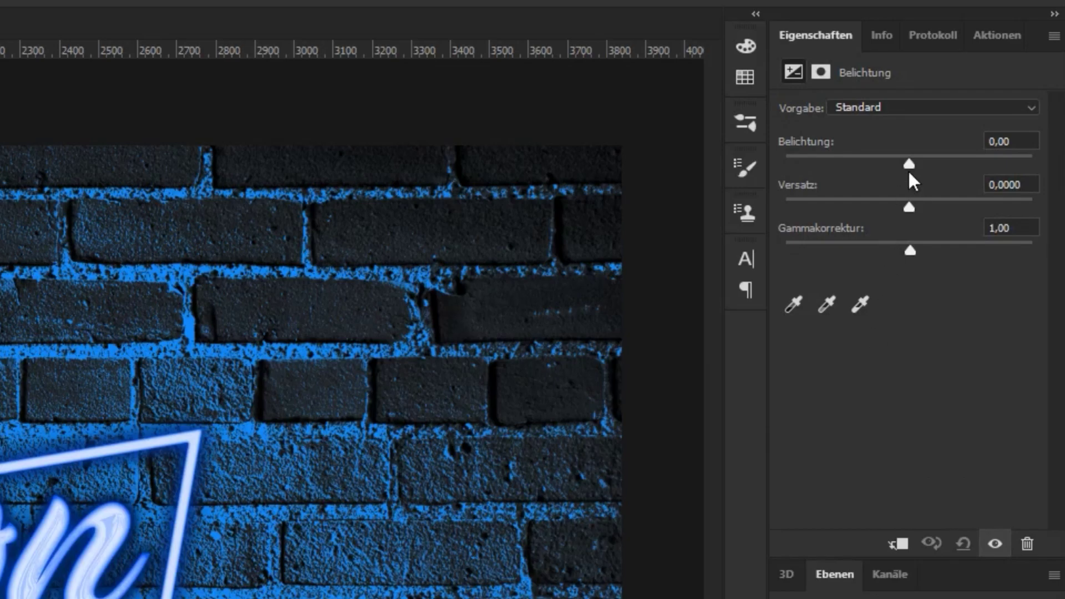
pyautogui.moveTo(910, 175); pyautogui.dragTo(827, 185)
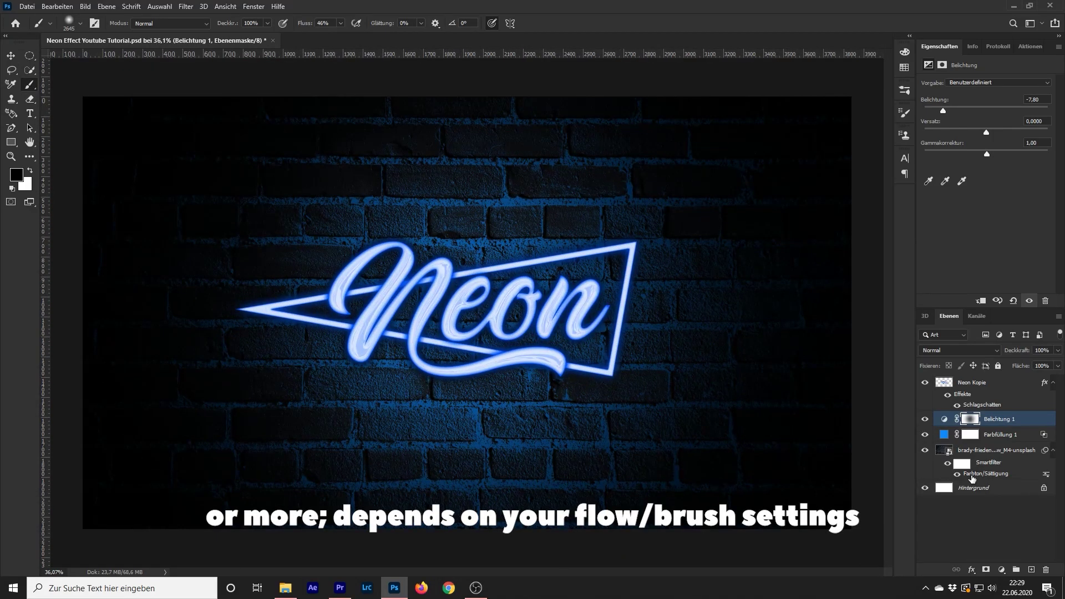
pyautogui.click(970, 452)
pyautogui.doubleClick(975, 475)
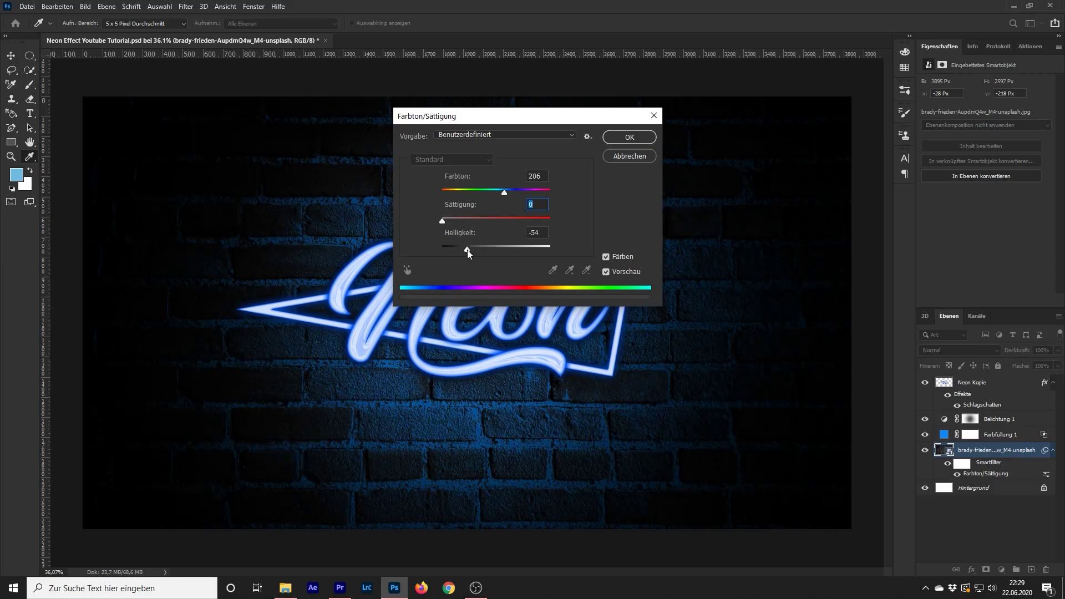
# - Confirm the hue/saturation, add a levels correction lifting the wall's shadows, then change the mortar fill's blend mode
pyautogui.click(628, 137)
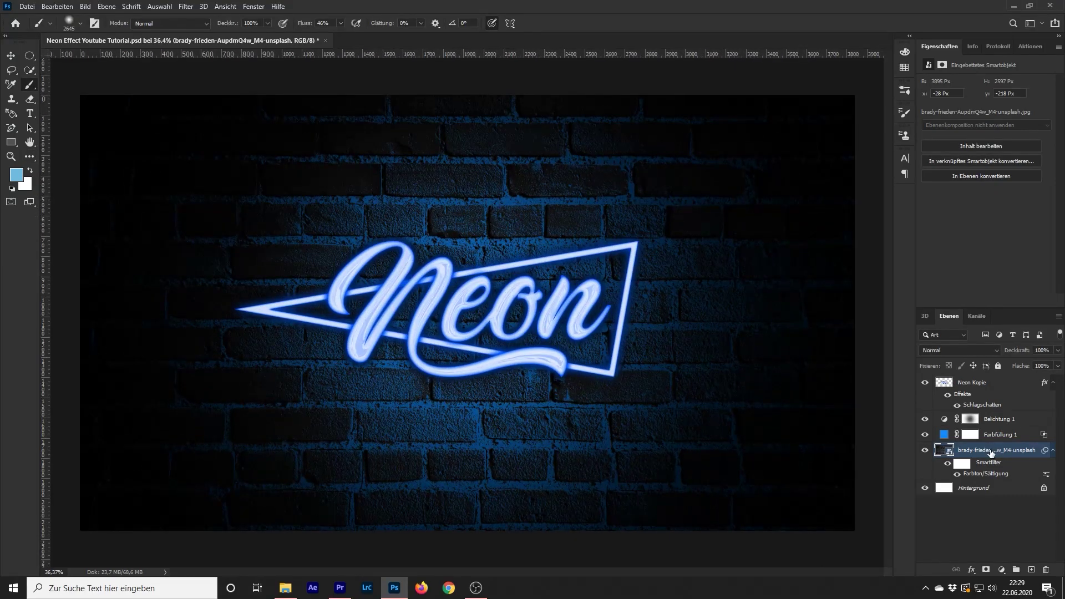
pyautogui.hotkey('ctrl', 'l')
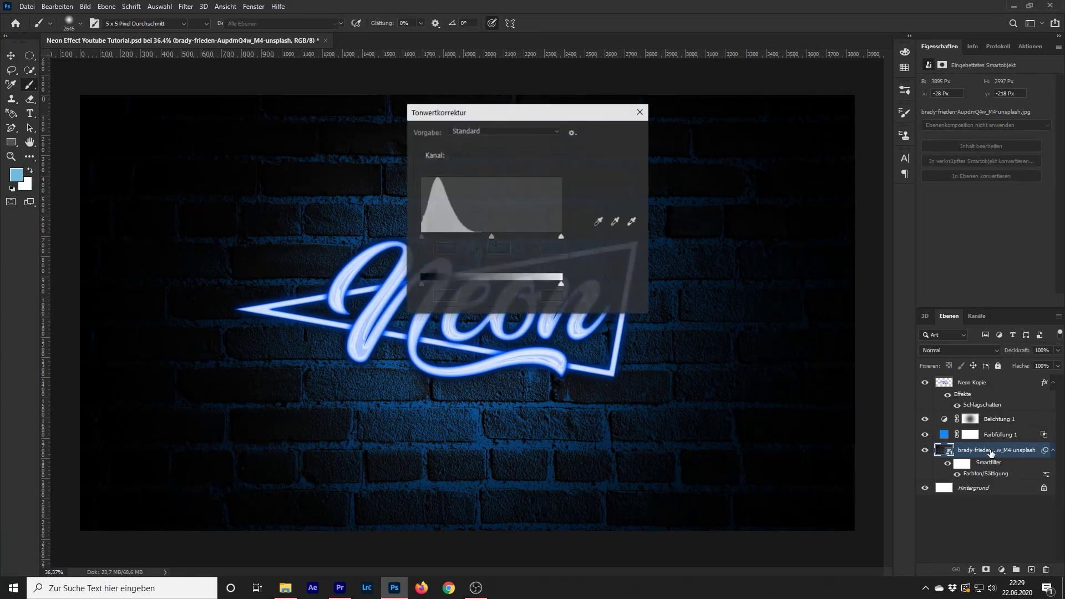
pyautogui.moveTo(430, 239)
pyautogui.mouseDown()
pyautogui.moveTo(446, 239)
pyautogui.moveTo(435, 239)
pyautogui.mouseUp()
pyautogui.click(615, 133)
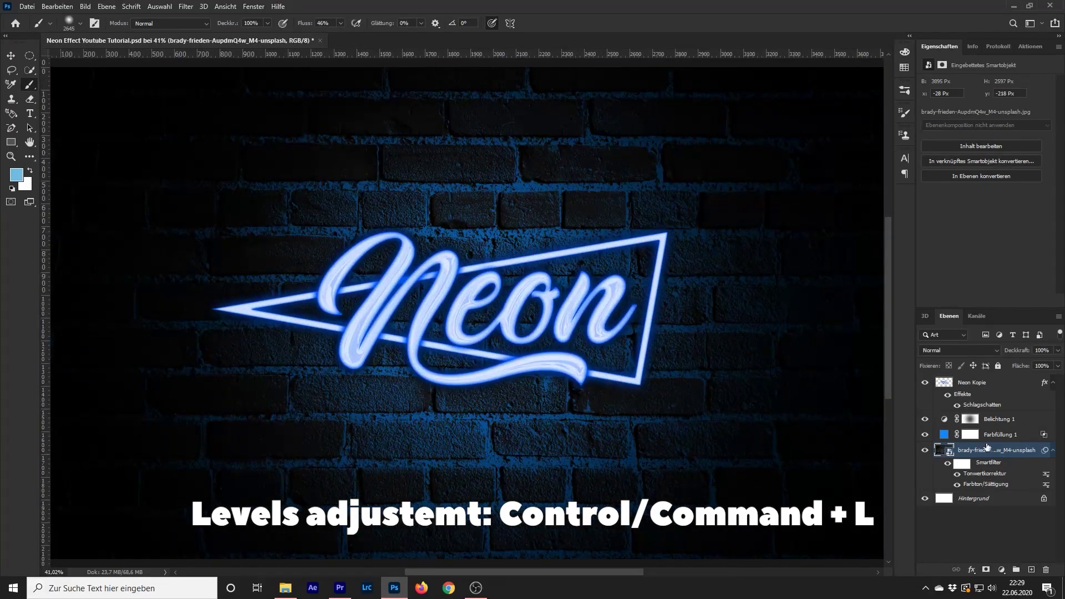
pyautogui.click(998, 434)
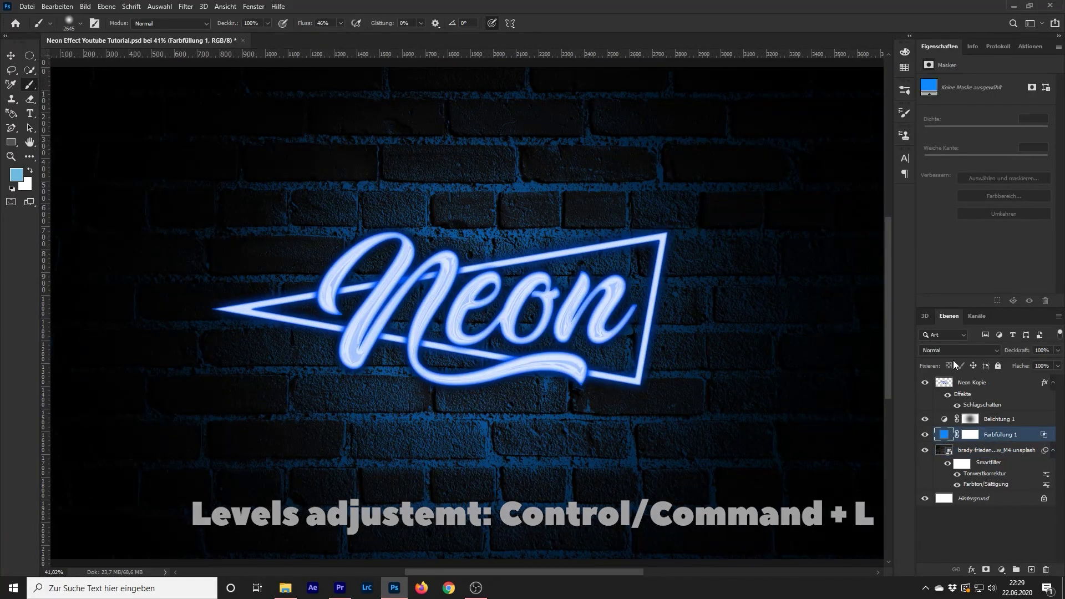
pyautogui.click(959, 350)
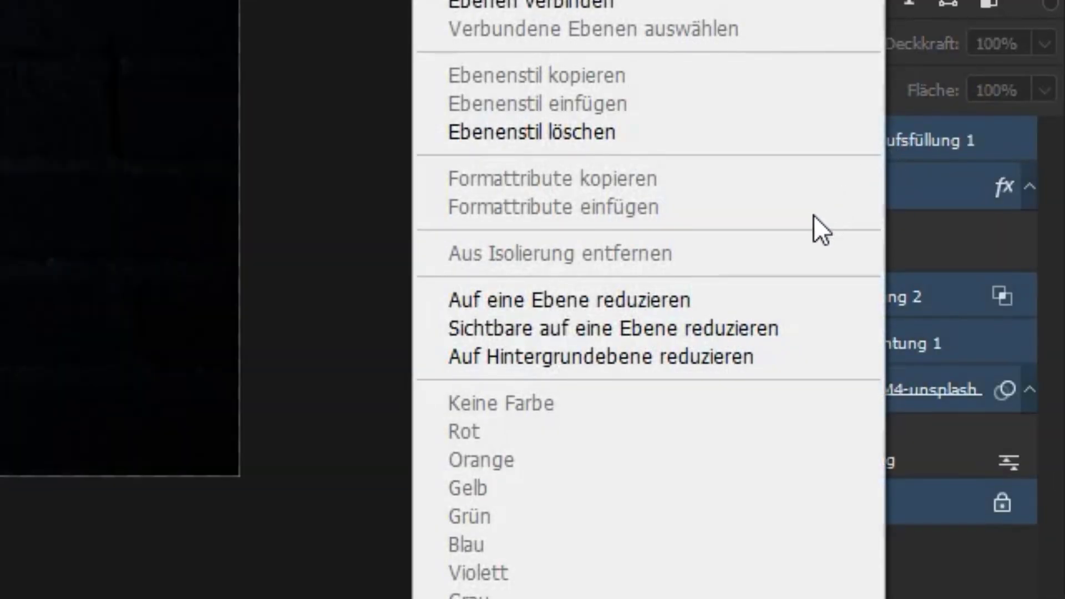
# - Flatten the image to one layer and raise the highlights in the Camera Raw filter
pyautogui.click(611, 300)
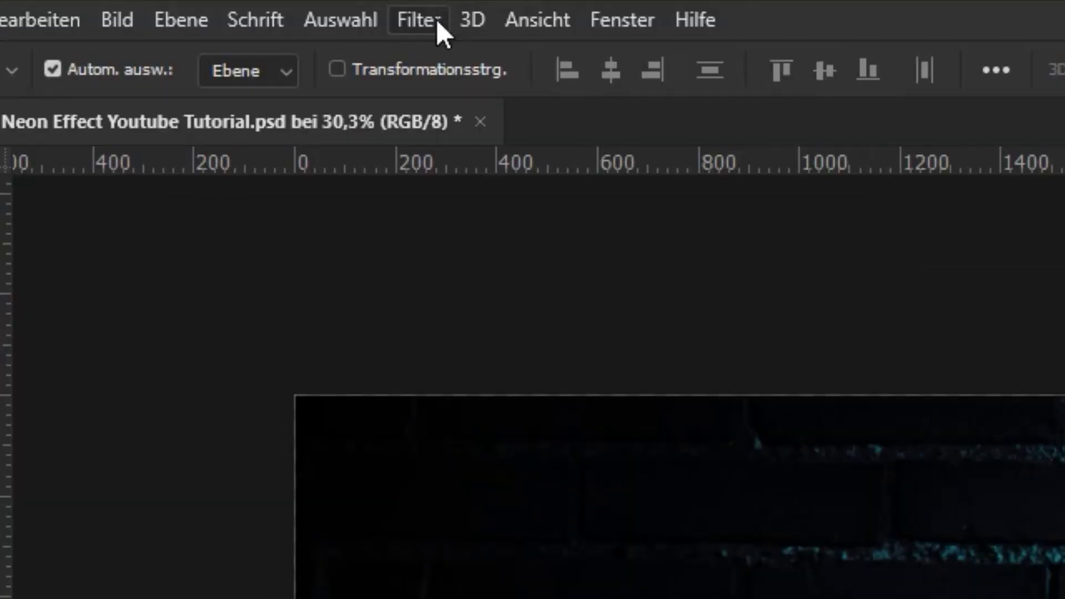
pyautogui.click(191, 7)
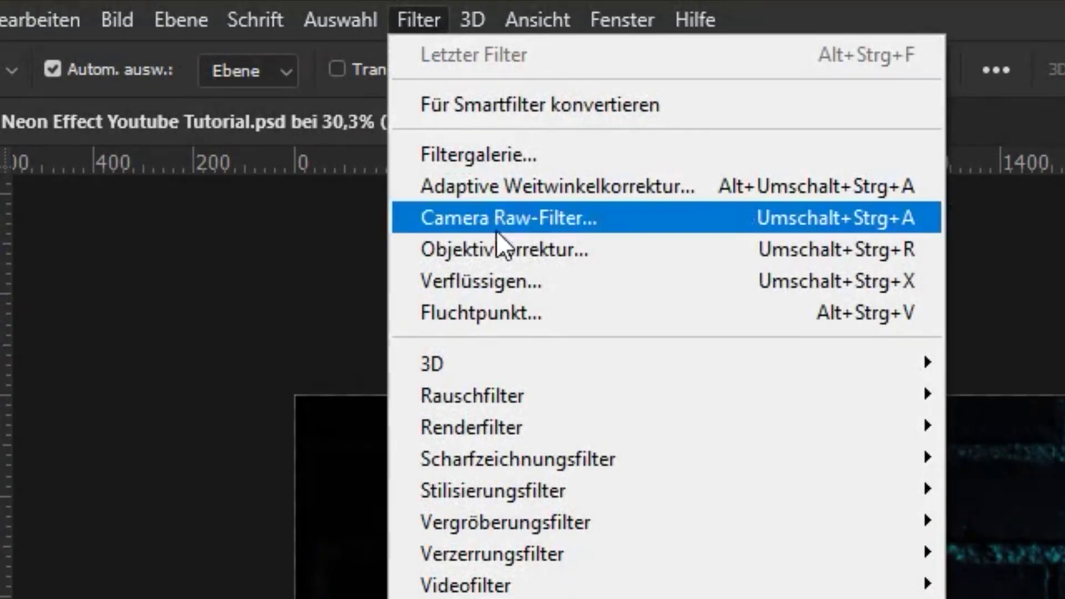
pyautogui.click(214, 78)
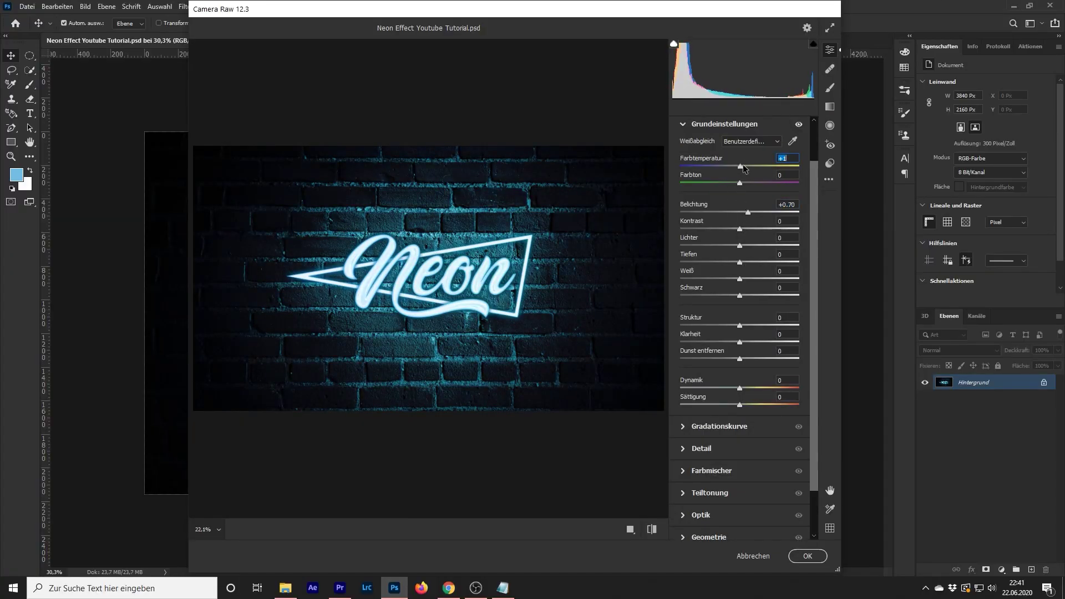
pyautogui.moveTo(740, 245); pyautogui.dragTo(746, 245)
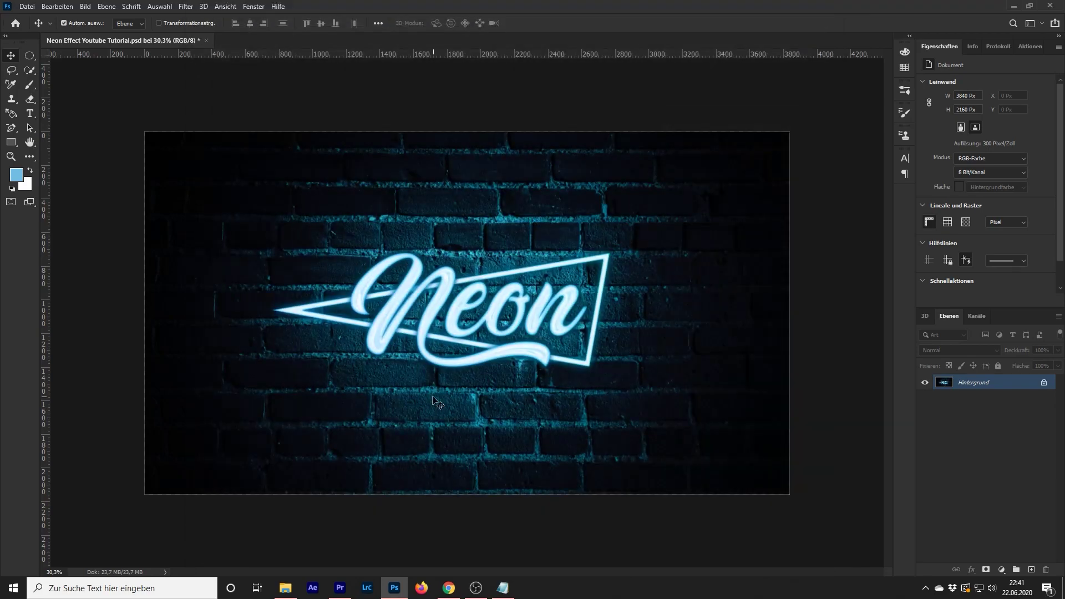